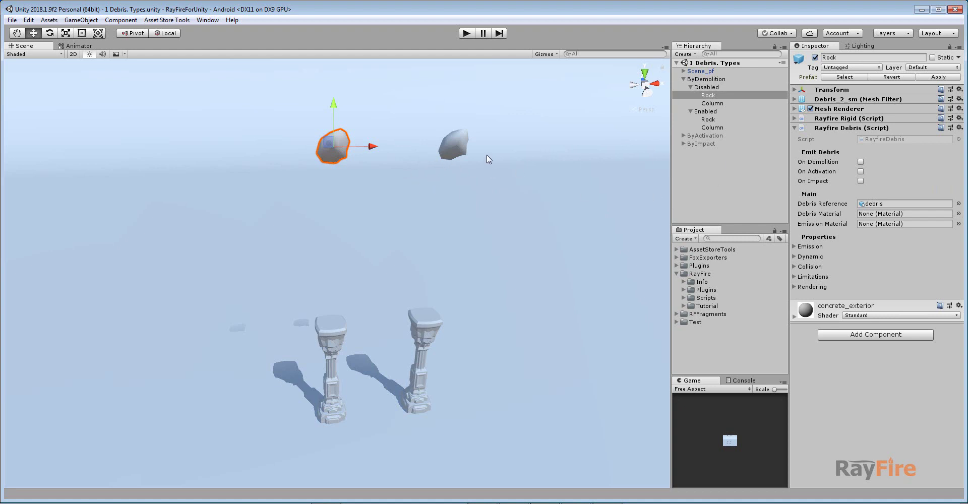
# Remove the Rayfire Debris component from the Rock in the ByDemolition scene's Disabled group.
pyautogui.click(706, 87)
pyautogui.click(705, 80)
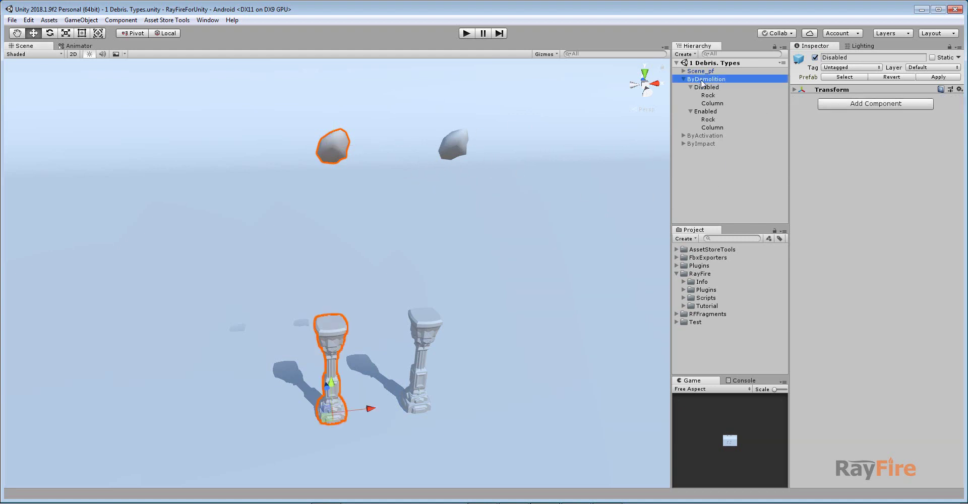
pyautogui.click(330, 146)
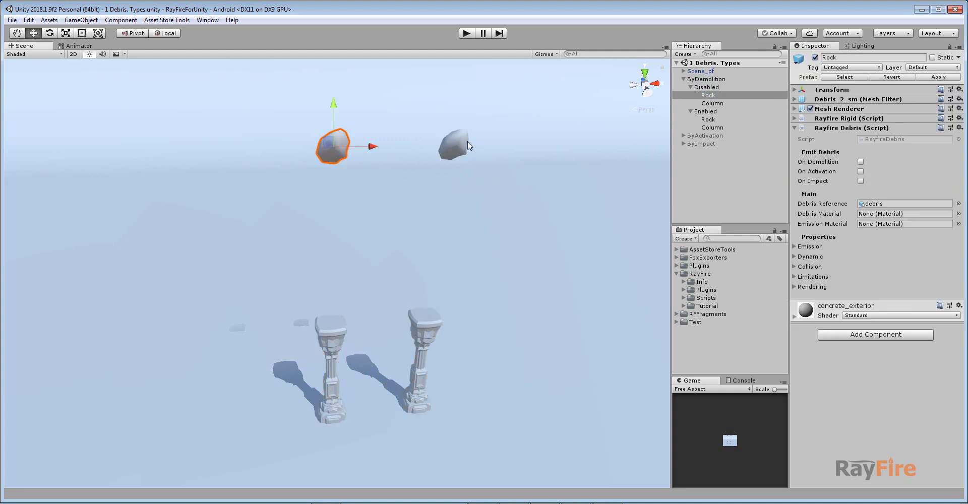
pyautogui.click(453, 144)
pyautogui.click(329, 142)
pyautogui.click(959, 128)
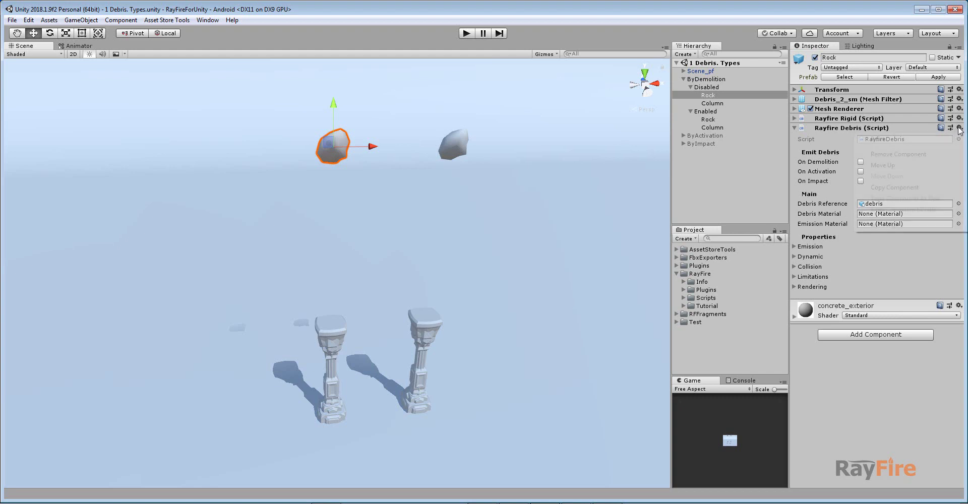
pyautogui.click(909, 157)
# Check the On Demolition debris setting of the Enabled group's Rock and start the simulation.
pyautogui.click(709, 120)
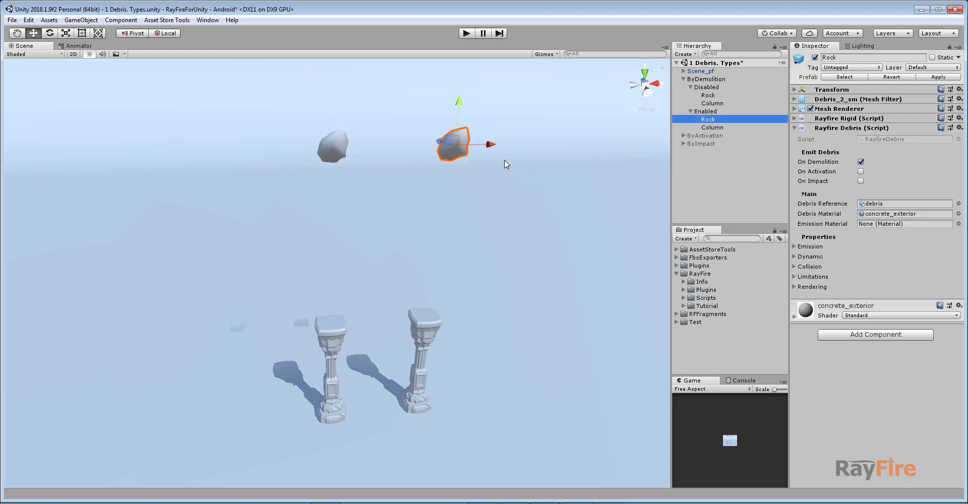
pyautogui.click(860, 162)
pyautogui.click(465, 33)
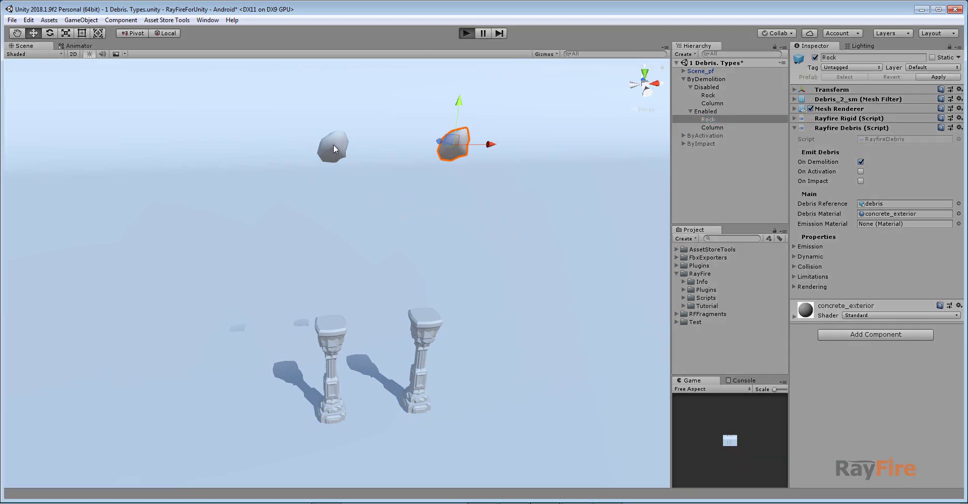
# Initialize the Rayfire Rigid component of the Disabled group's Rock and watch it fall onto its column.
pyautogui.click(343, 165)
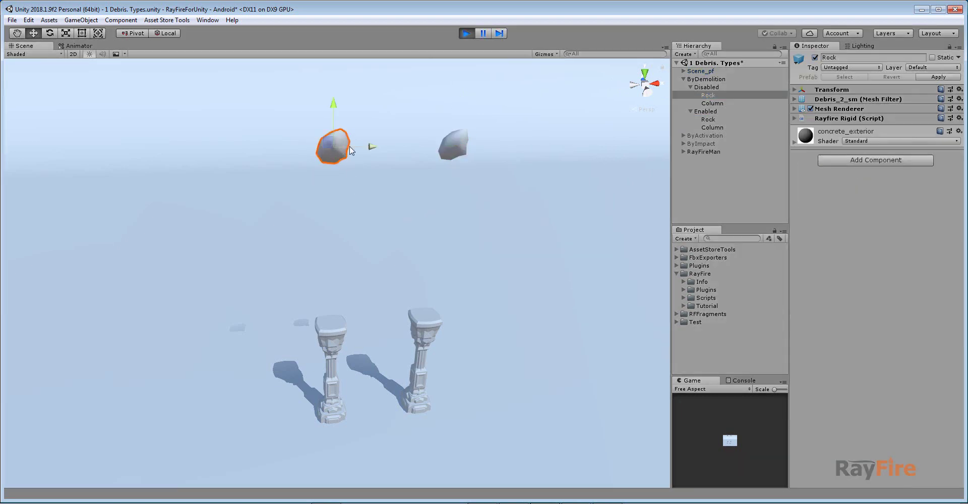
pyautogui.click(833, 117)
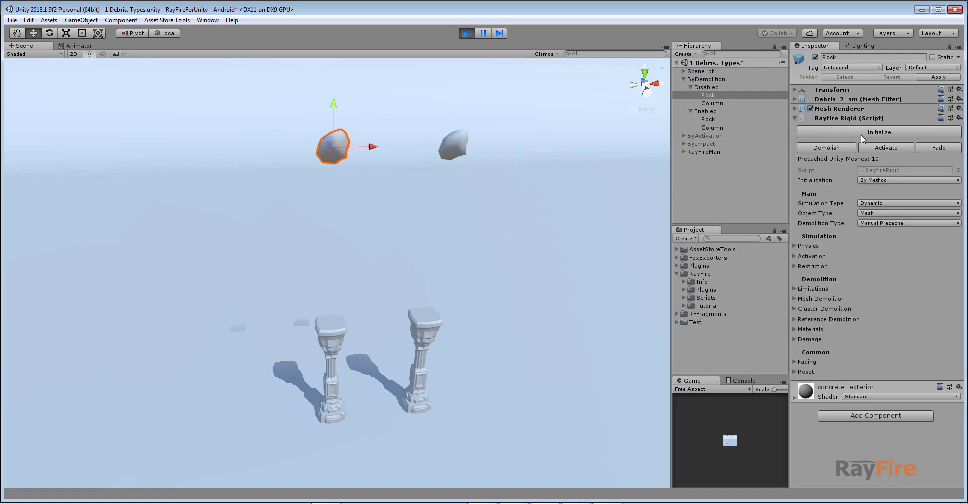
pyautogui.click(860, 133)
pyautogui.moveTo(533, 317); pyautogui.dragTo(579, 245, button='middle')
pyautogui.scroll(3, 580, 245)
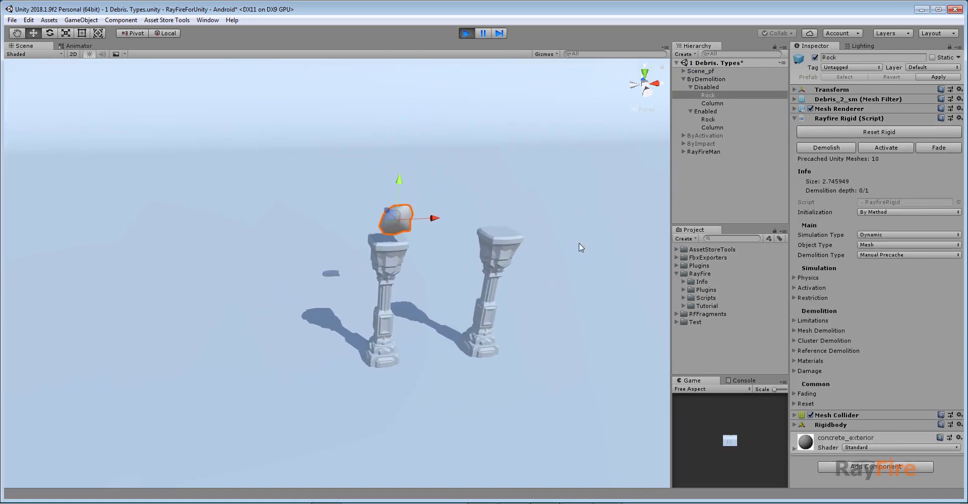
pyautogui.moveTo(431, 435); pyautogui.dragTo(388, 333, button='middle')
pyautogui.moveTo(335, 244); pyautogui.dragTo(337, 315, button='middle')
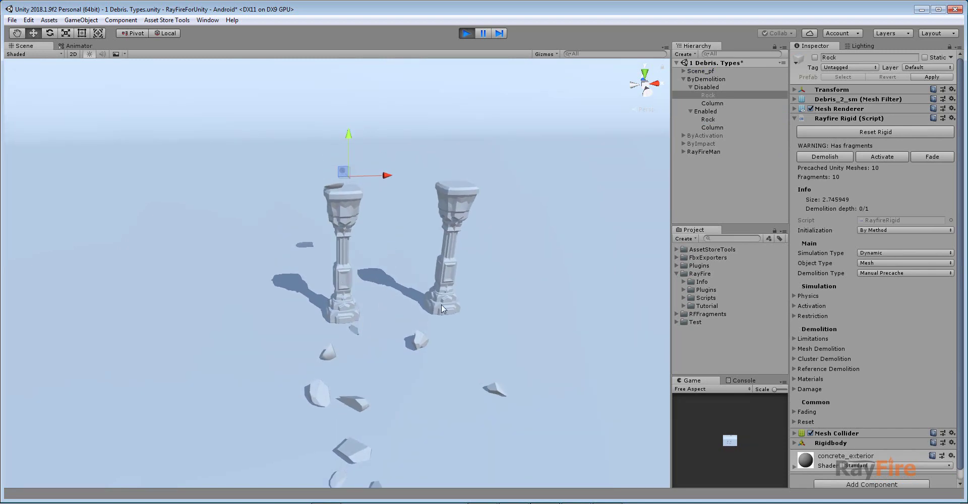
# Initialize the Rayfire Rigid component of the Enabled group's Rock and watch its demolition and debris.
pyautogui.moveTo(461, 276); pyautogui.dragTo(423, 311, button='middle')
pyautogui.scroll(-5, 423, 310)
pyautogui.moveTo(448, 241); pyautogui.dragTo(436, 275, button='middle')
pyautogui.click(416, 93)
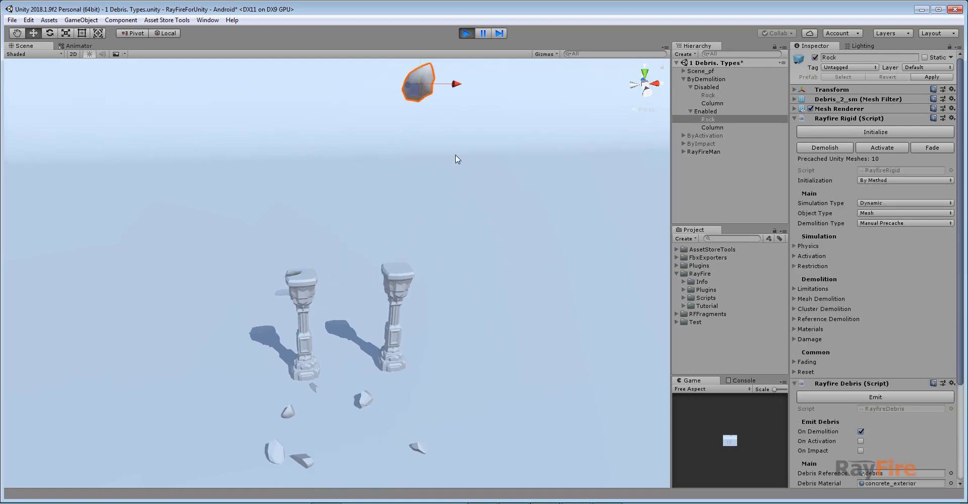
pyautogui.scroll(5, 426, 283)
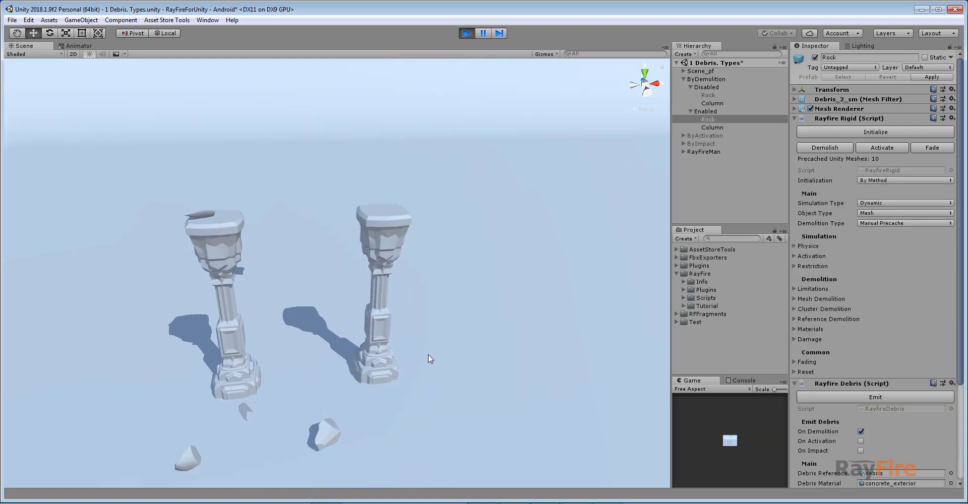
pyautogui.moveTo(415, 332); pyautogui.dragTo(458, 292, button='middle')
pyautogui.moveTo(458, 292)
pyautogui.keyDown('alt'); pyautogui.mouseDown()
pyautogui.moveTo(411, 314)
pyautogui.moveTo(452, 278)
pyautogui.mouseUp(); pyautogui.keyUp('alt')
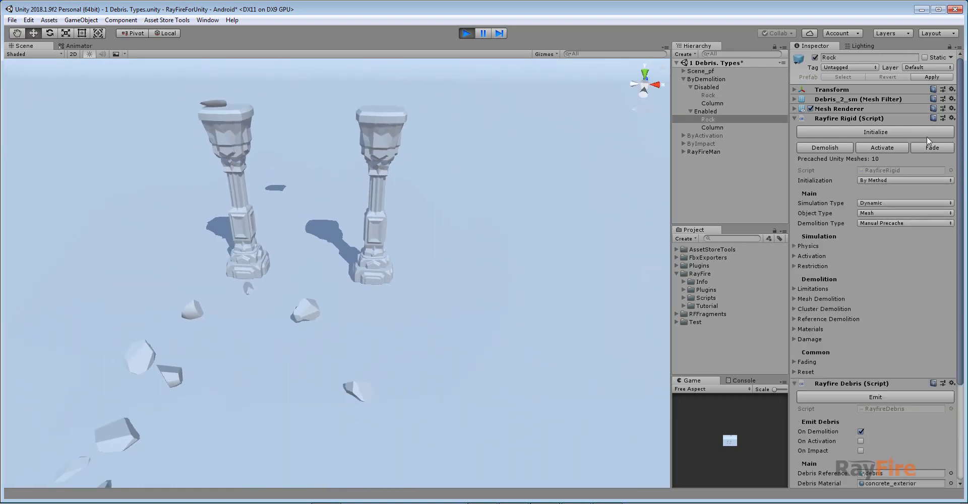
pyautogui.click(900, 132)
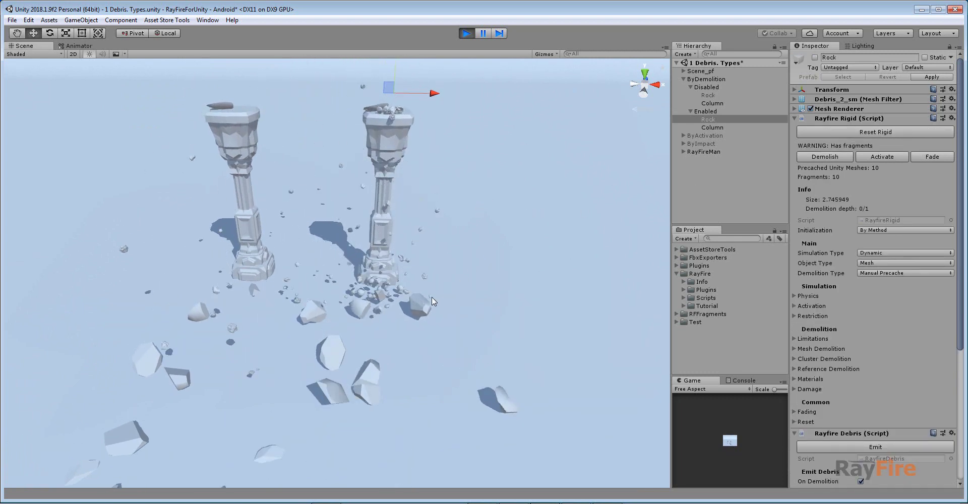
# Examine the Enabled rock's fragments and the debris around the columns, and stop the simulation.
pyautogui.click(345, 301)
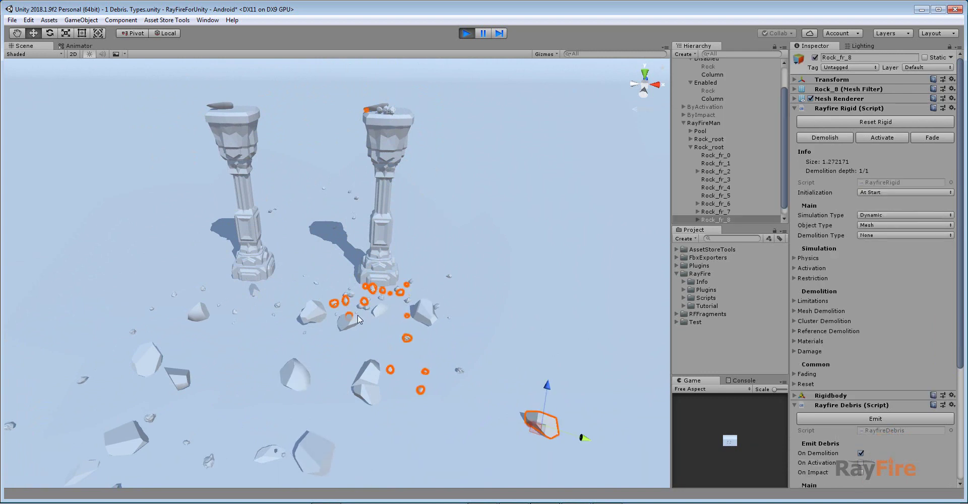
pyautogui.click(424, 316)
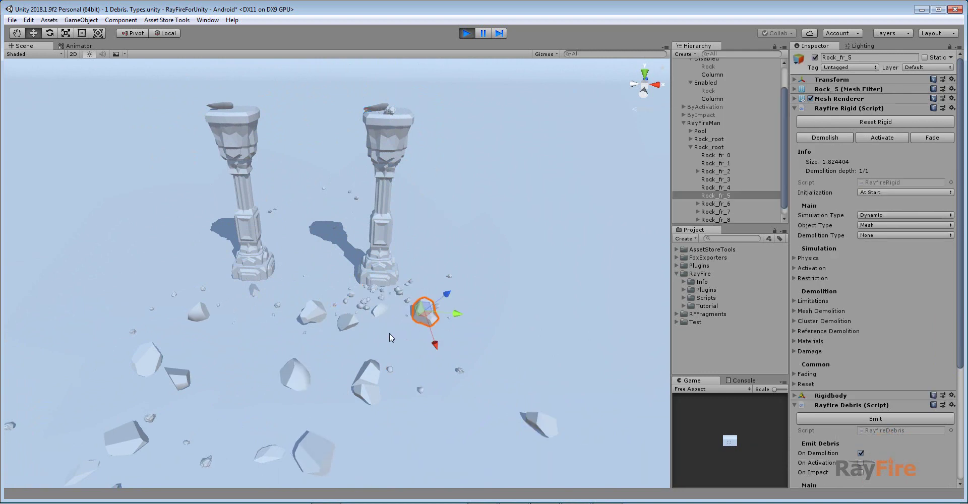
pyautogui.click(391, 370)
pyautogui.click(504, 331)
pyautogui.scroll(3, 400, 343)
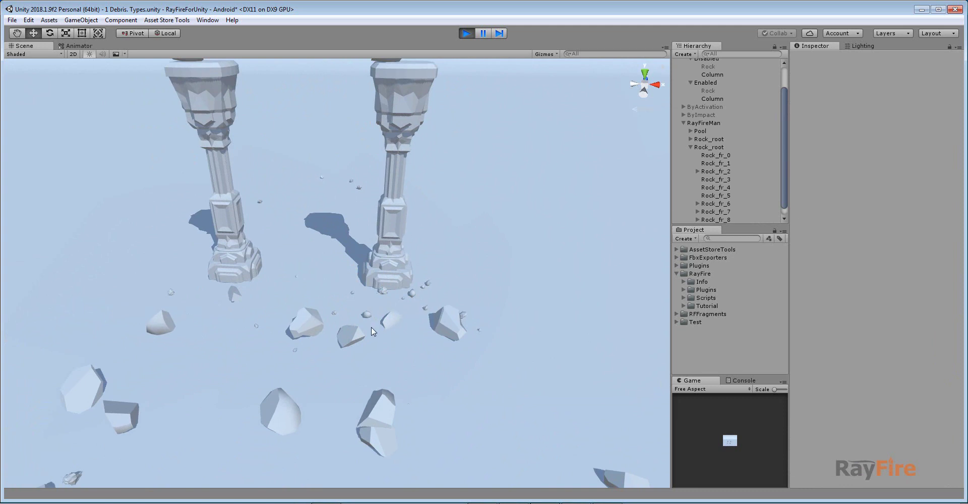
pyautogui.scroll(-4, 371, 327)
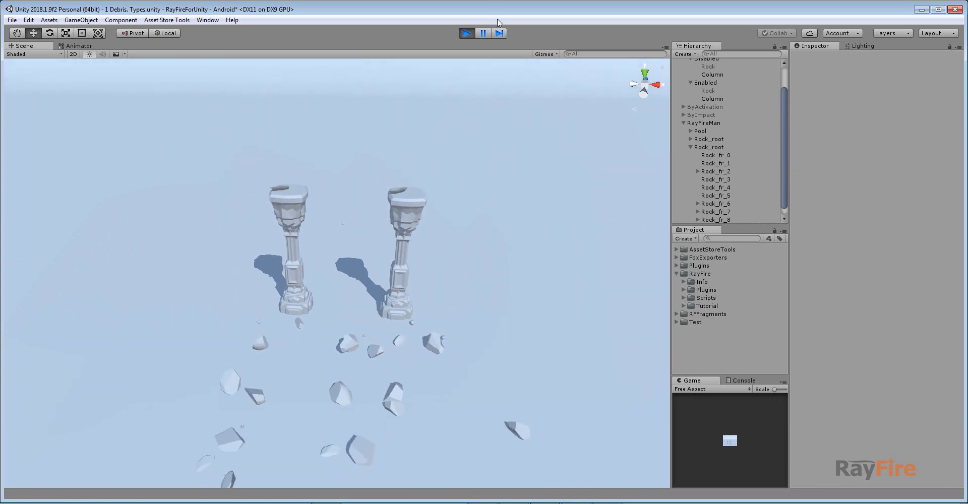
pyautogui.click(466, 33)
# Set the Rayfire Rigid Initialization of both Rocks to At Start.
pyautogui.moveTo(417, 115); pyautogui.dragTo(443, 232, button='middle')
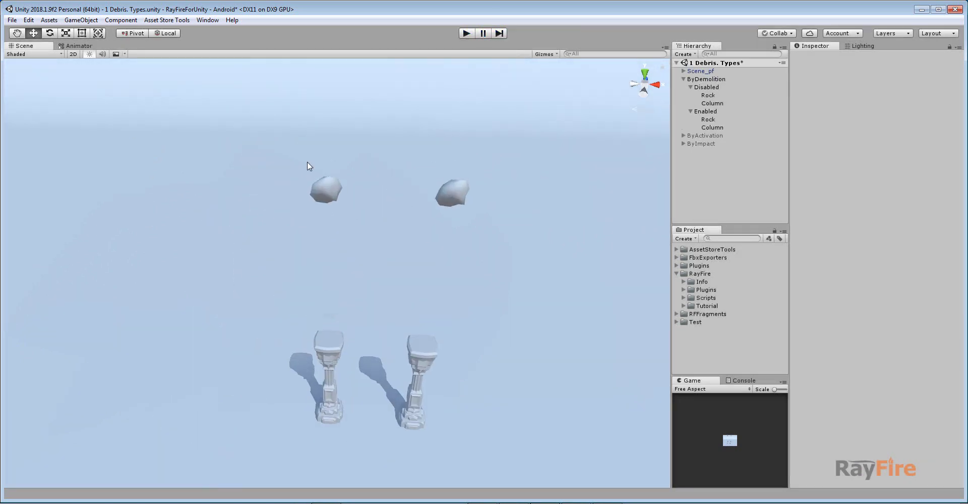
pyautogui.click(314, 186)
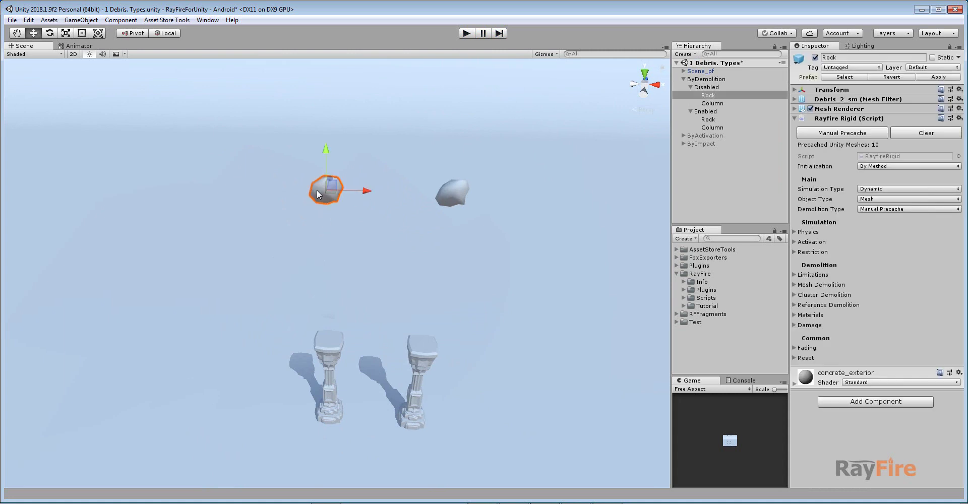
pyautogui.keyDown('shift'); pyautogui.click(453, 194); pyautogui.keyUp('shift')
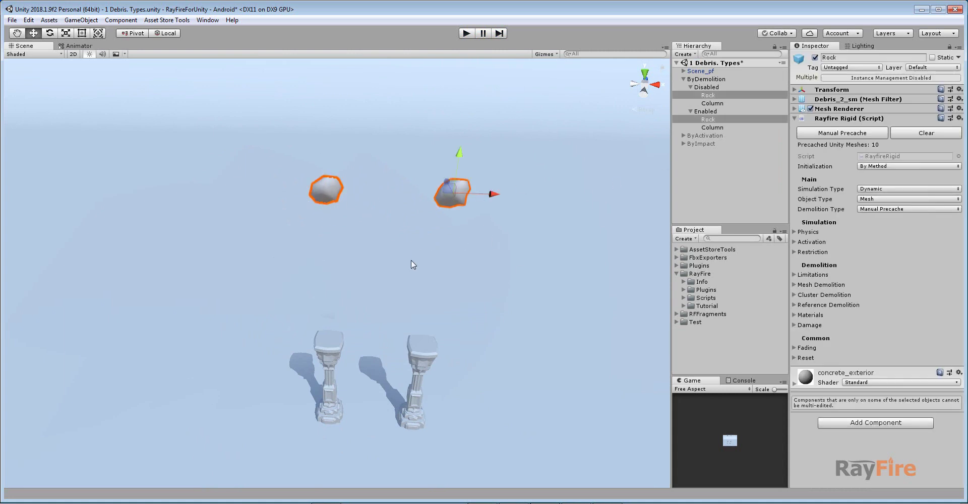
pyautogui.click(864, 168)
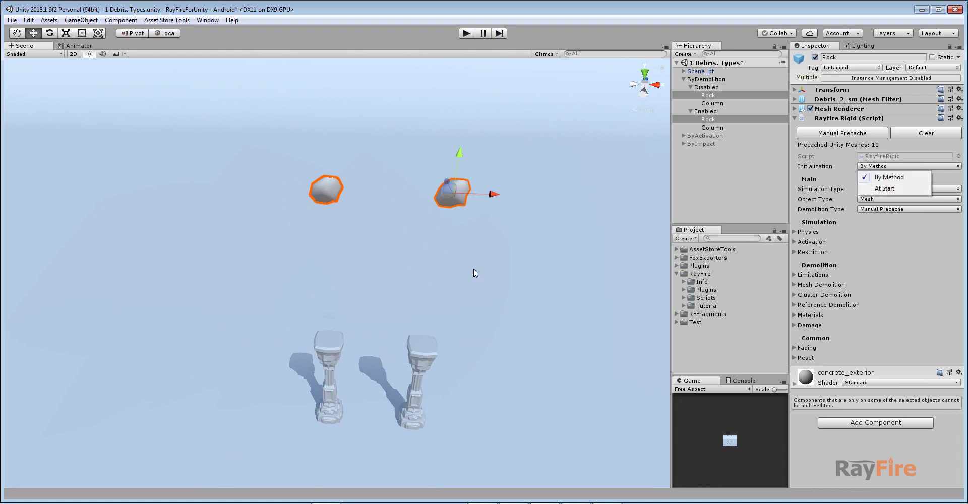
pyautogui.click(884, 188)
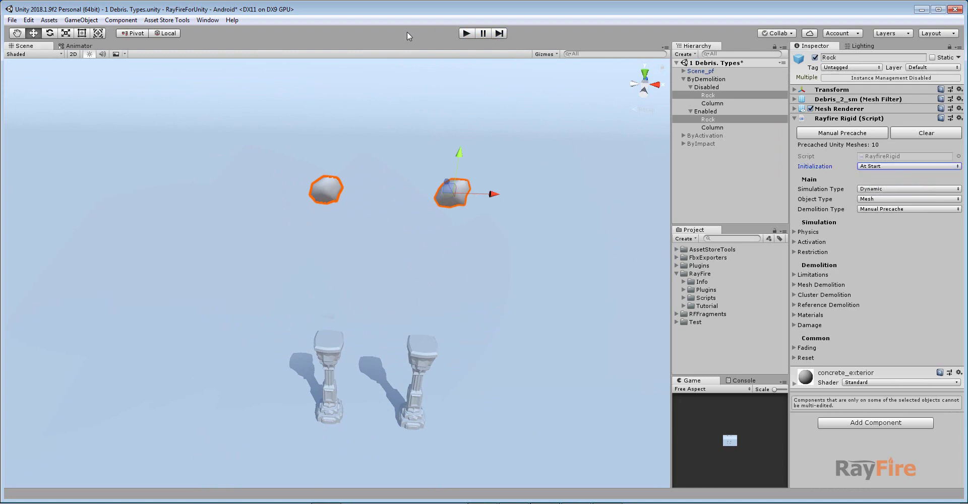
# Run the simulation to compare how both rocks shatter on the columns, and stop it.
pyautogui.click(465, 33)
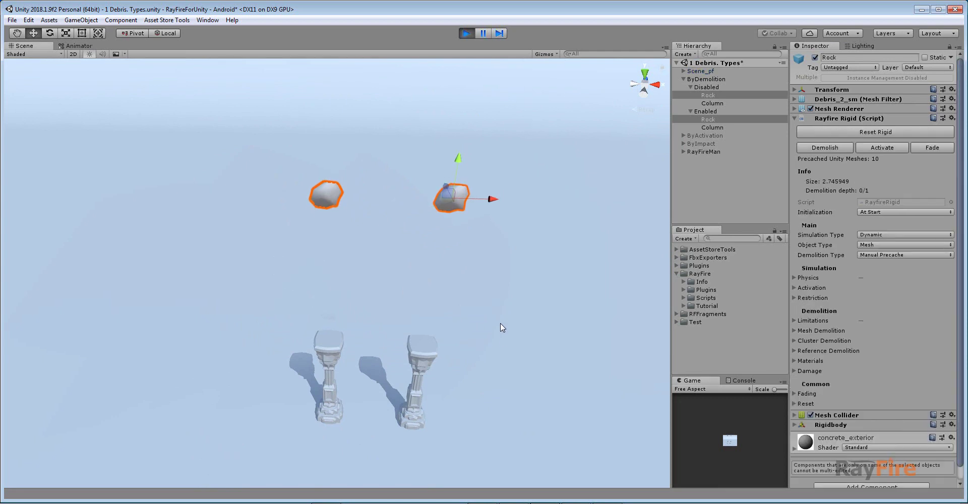
pyautogui.moveTo(500, 323); pyautogui.dragTo(510, 230, button='middle')
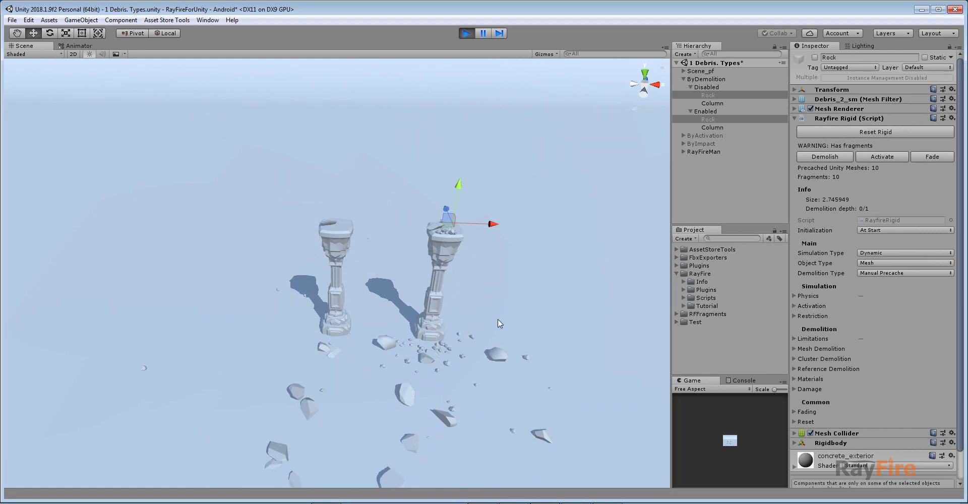
pyautogui.click(467, 34)
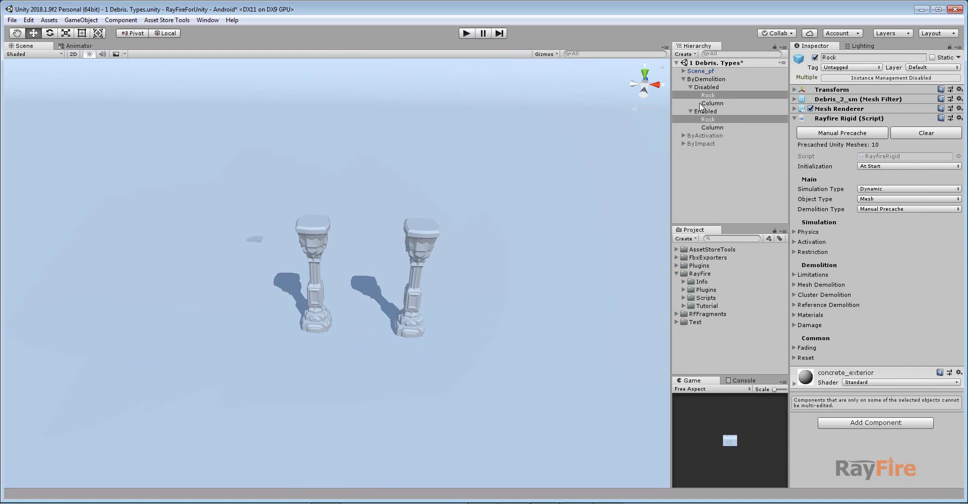
# Review the Rayfire Rigid and Rayfire Debris settings of the Enabled group's Rock.
pyautogui.click(714, 120)
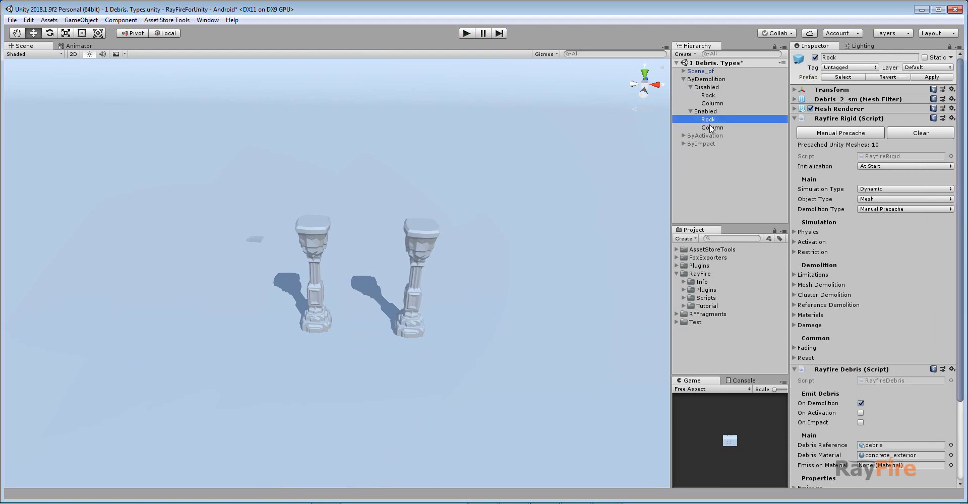
pyautogui.scroll(-3, 849, 284)
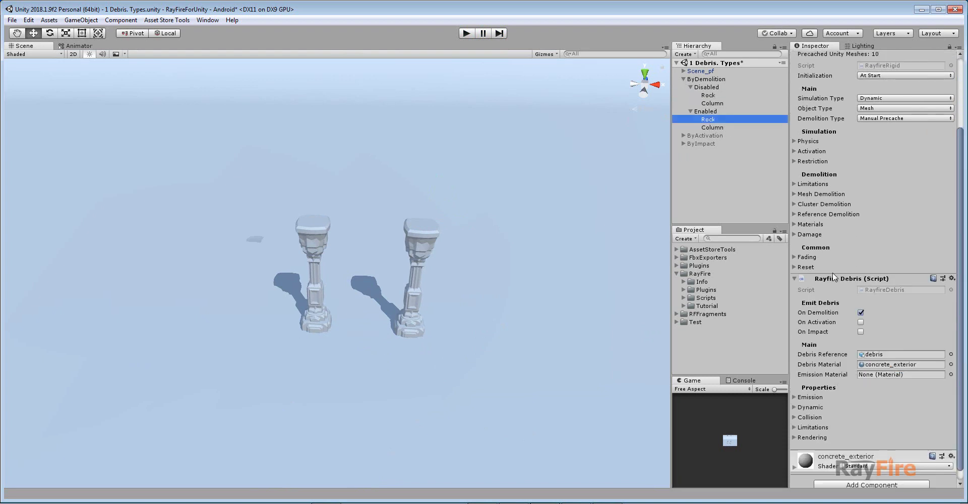
pyautogui.scroll(4, 858, 282)
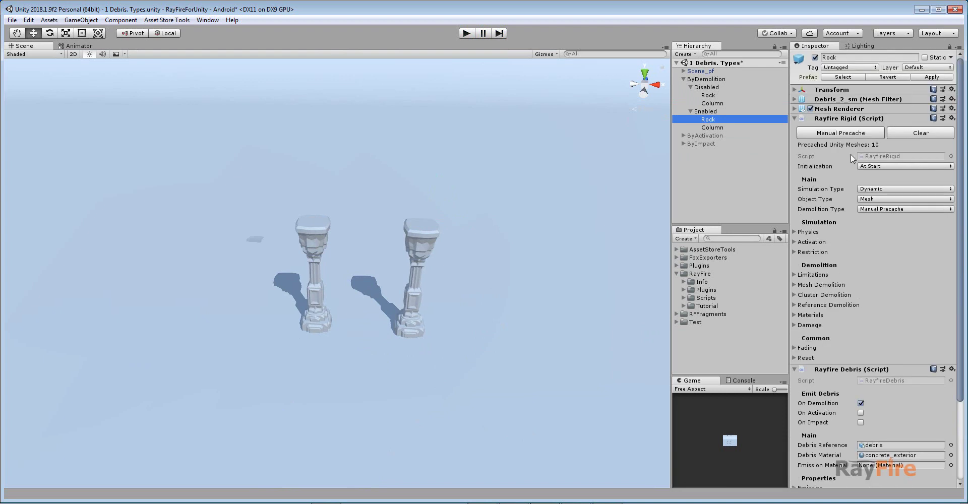
pyautogui.scroll(-4, 840, 279)
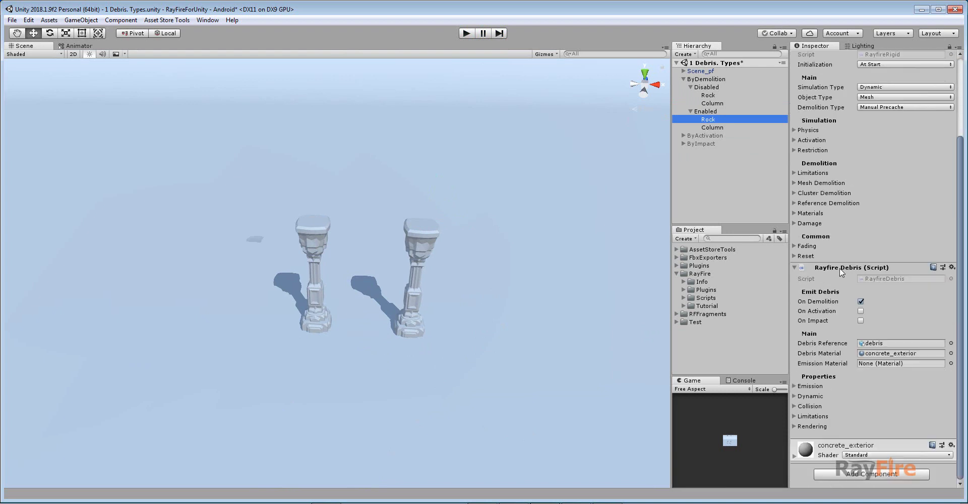
pyautogui.scroll(4, 841, 272)
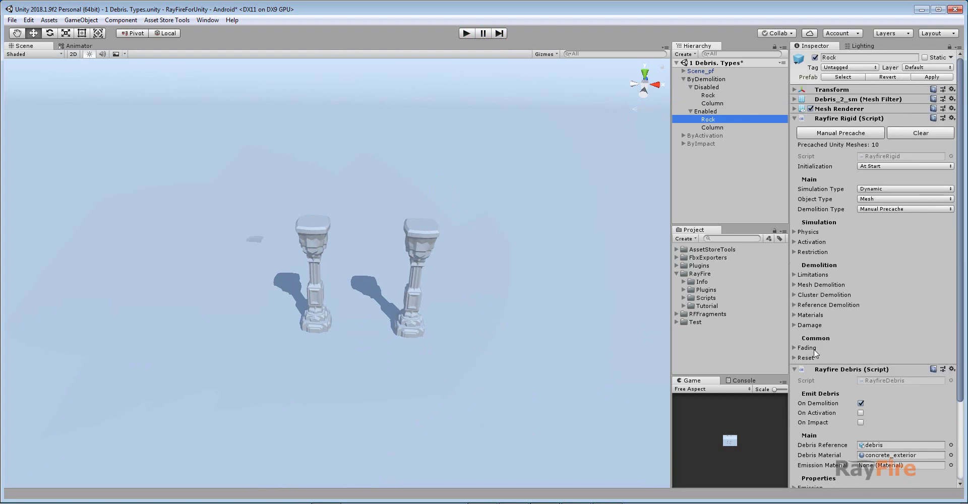
pyautogui.scroll(-3, 852, 338)
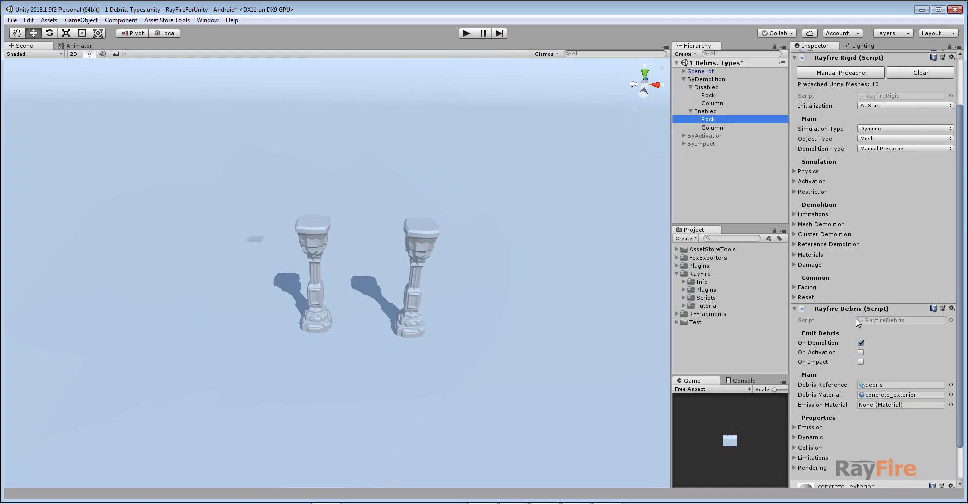
pyautogui.scroll(-2, 806, 410)
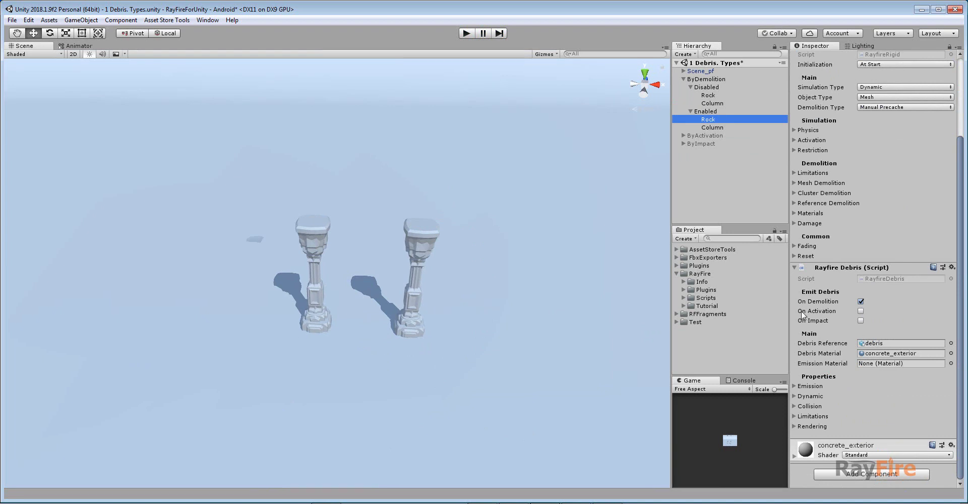
# Run the simulation, pause it as the rocks shatter, and inspect the Rayfire Debris component on an Enabled rock fragment.
pyautogui.click(468, 33)
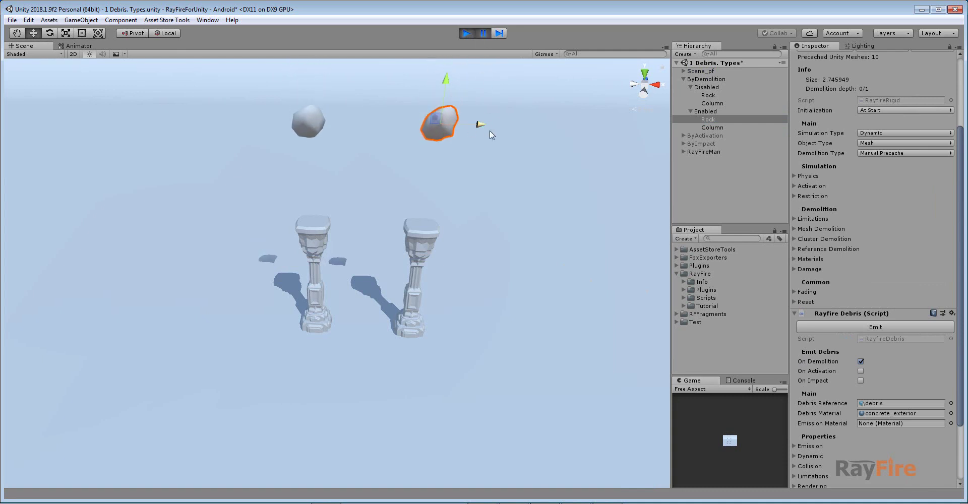
pyautogui.click(482, 33)
pyautogui.click(435, 243)
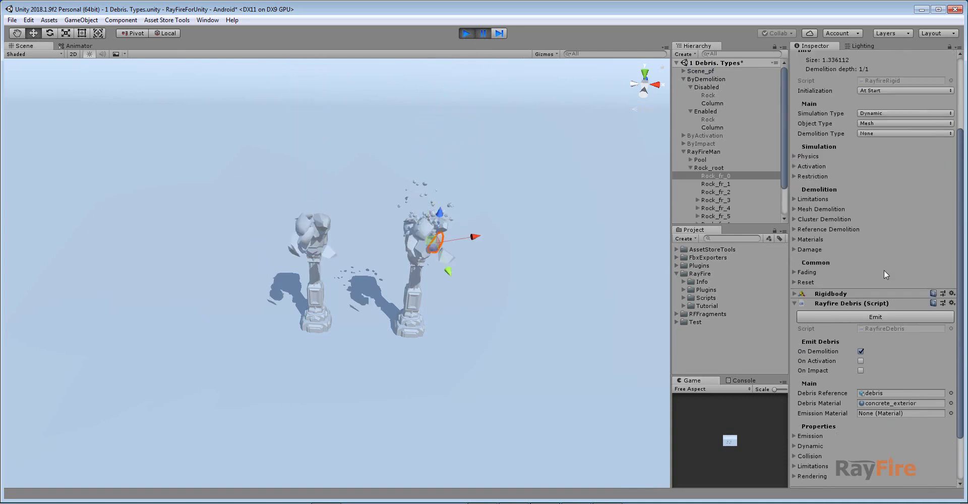
pyautogui.scroll(-2, 884, 271)
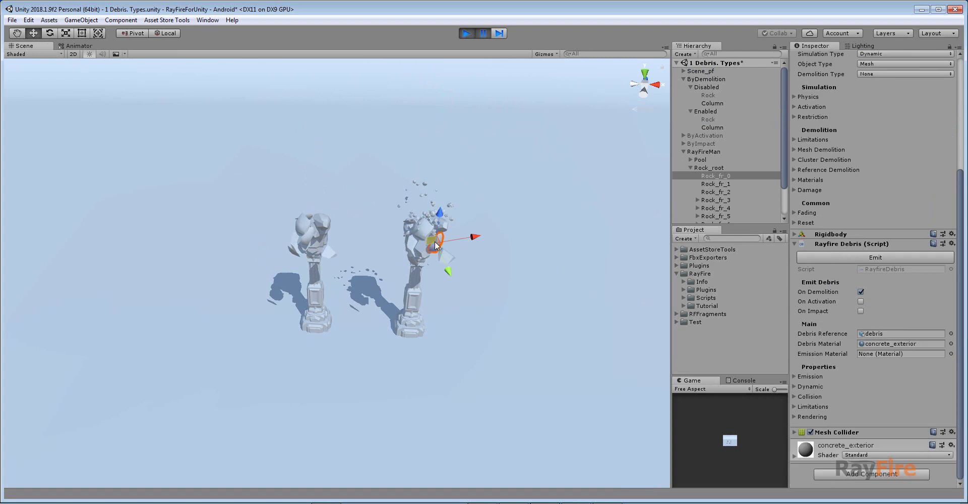
# Stop the simulation and collapse the ByDemolition group.
pyautogui.scroll(1, 439, 240)
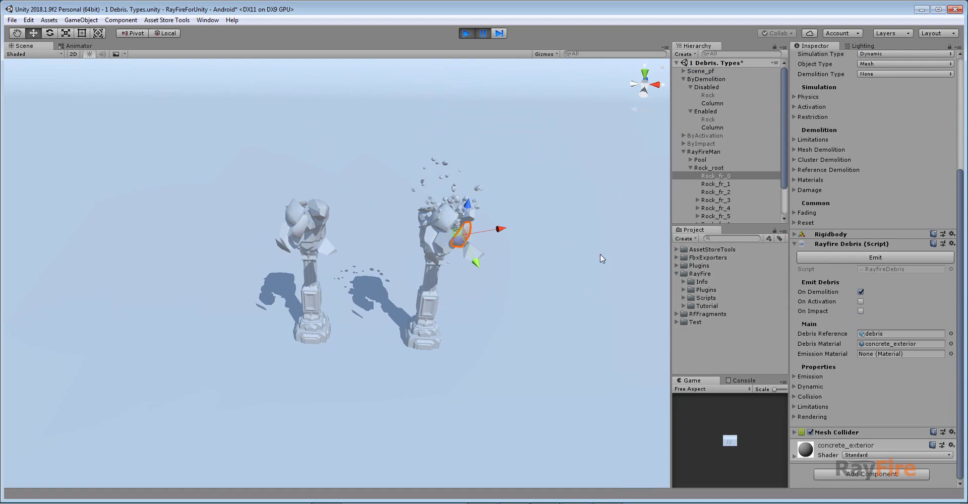
pyautogui.moveTo(600, 254); pyautogui.dragTo(534, 246, button='middle')
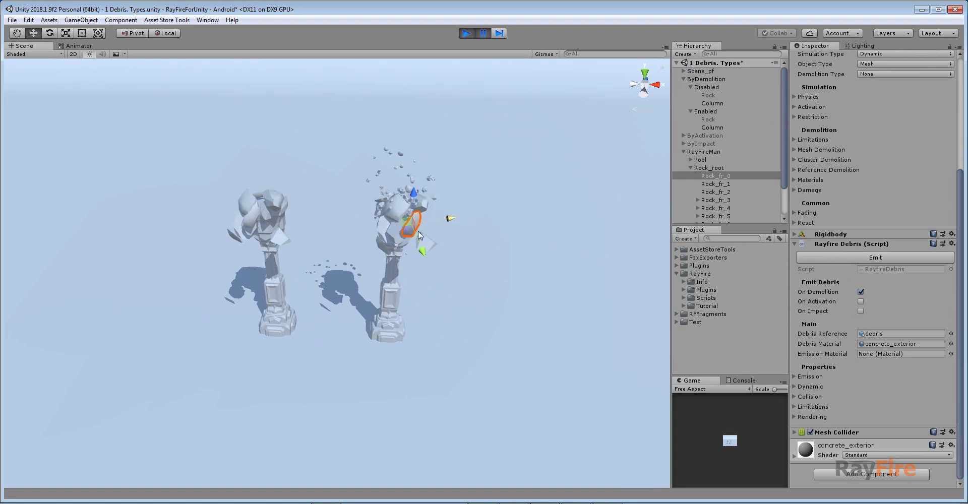
pyautogui.click(467, 34)
pyautogui.click(683, 79)
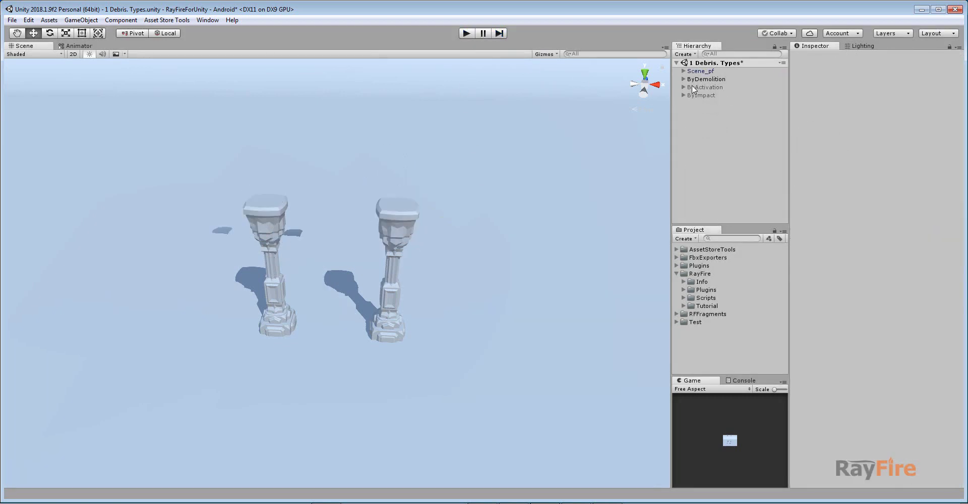
# Deactivate the ByDemolition group and activate the ByActivation group.
pyautogui.click(694, 79)
pyautogui.click(815, 57)
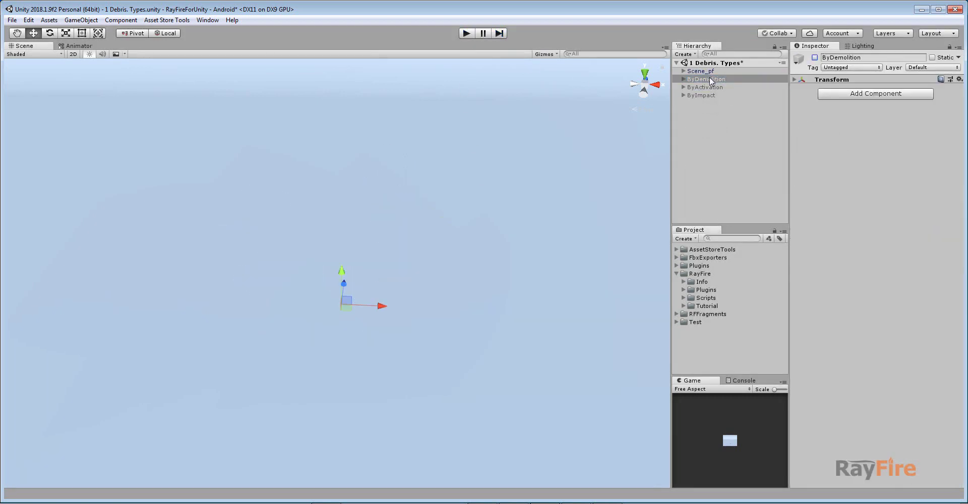
pyautogui.click(704, 87)
pyautogui.click(814, 58)
# Select the Disabled group's box_frags slab and review its Rayfire Rigid settings.
pyautogui.moveTo(351, 172); pyautogui.dragTo(459, 247, button='middle')
pyautogui.click(330, 271)
pyautogui.scroll(3, 330, 270)
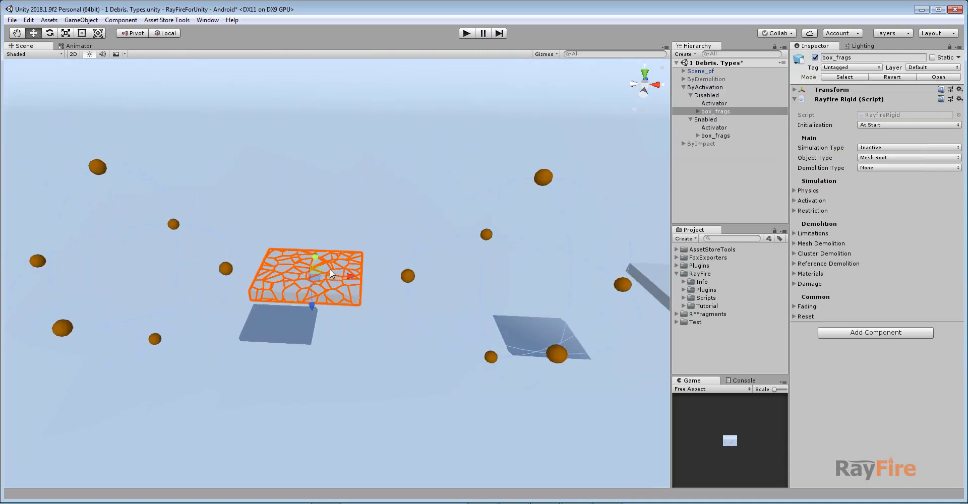
pyautogui.scroll(5, 330, 268)
pyautogui.moveTo(328, 268)
pyautogui.keyDown('alt'); pyautogui.mouseDown()
pyautogui.moveTo(305, 294)
pyautogui.moveTo(324, 258)
pyautogui.mouseUp(); pyautogui.keyUp('alt')
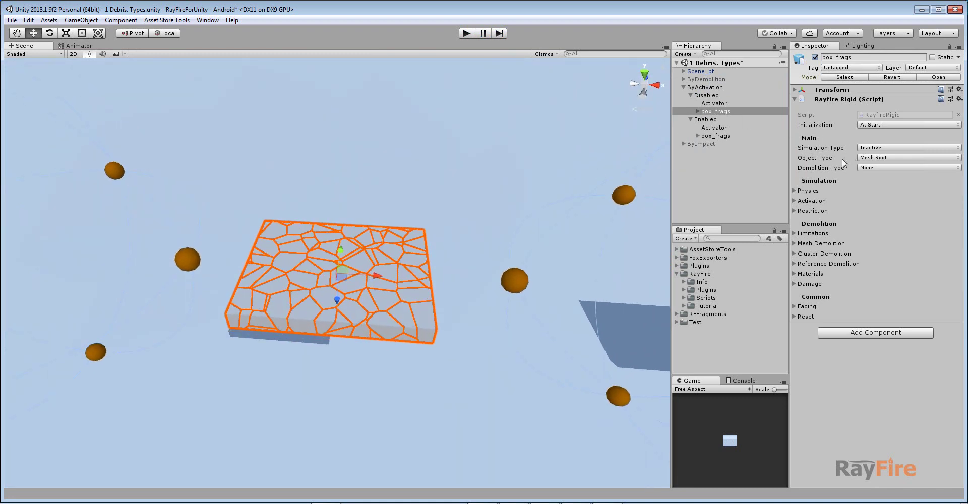
# Look through the first fragments, Box_pf_sh_1 to Box_pf_sh_3, inside the Disabled group's box_frags and return to the parent object.
pyautogui.click(698, 111)
pyautogui.click(713, 119)
pyautogui.click(715, 111)
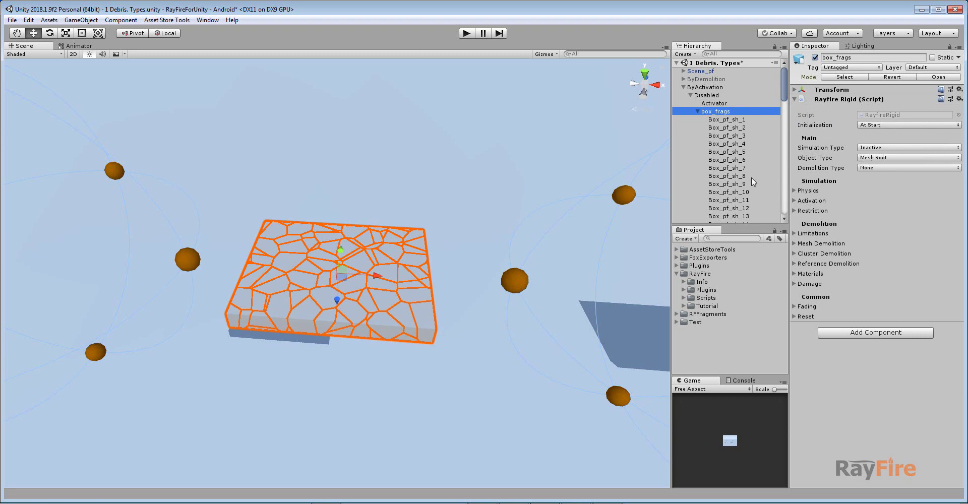
pyautogui.click(736, 121)
pyautogui.click(735, 129)
pyautogui.click(735, 136)
pyautogui.click(720, 112)
# Run the simulation and start the Disabled group's Activator to collapse its slab, watching the fragments fall.
pyautogui.scroll(-5, 558, 167)
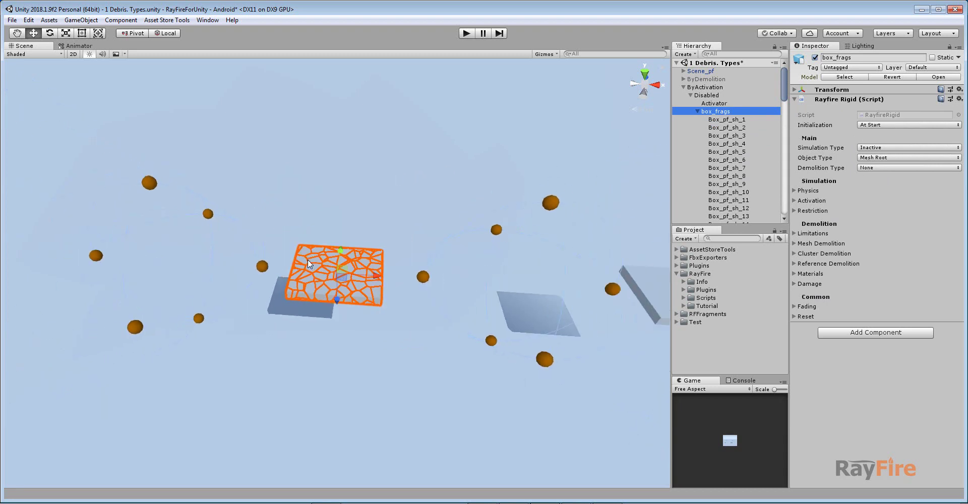
pyautogui.moveTo(349, 212); pyautogui.dragTo(384, 191, button='middle')
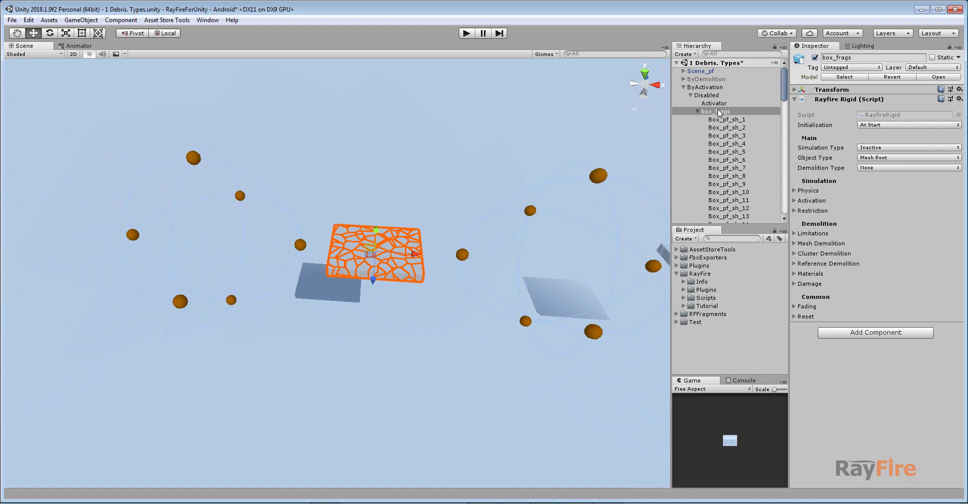
pyautogui.click(465, 34)
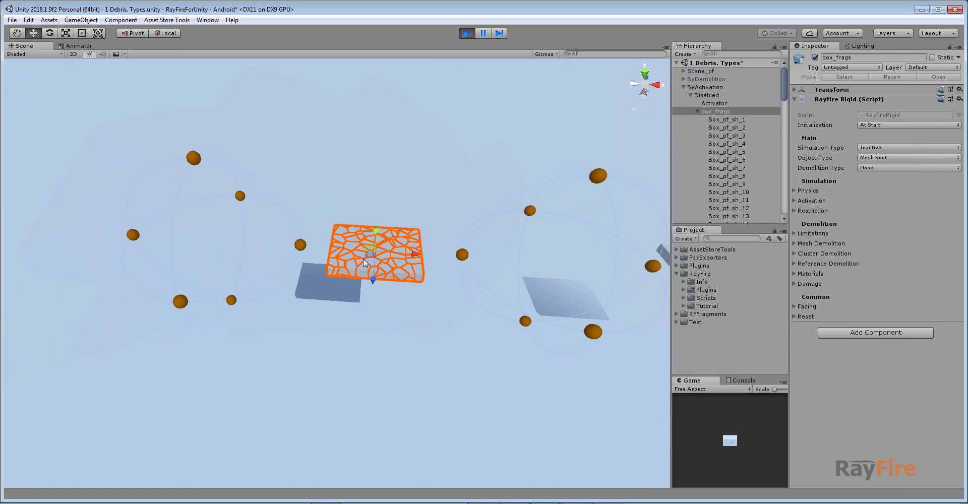
pyautogui.click(300, 245)
pyautogui.scroll(6, 385, 259)
pyautogui.scroll(5, 388, 260)
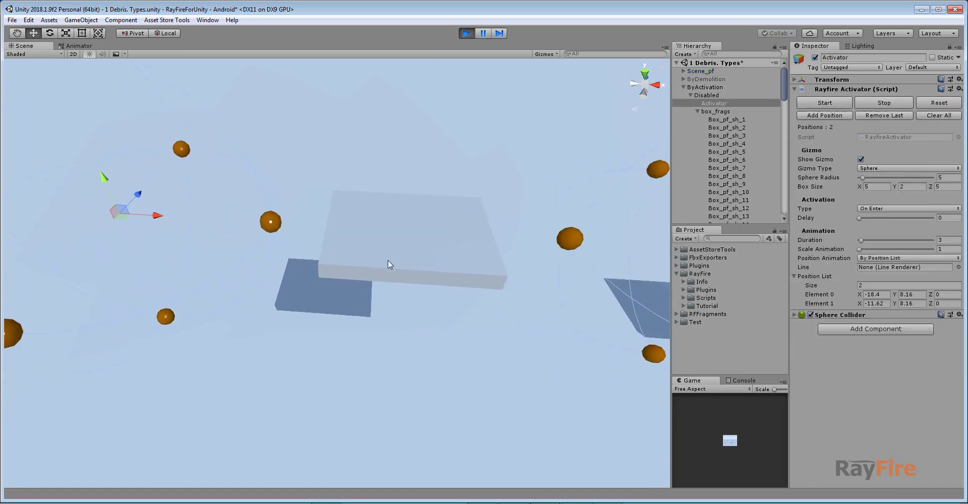
pyautogui.keyDown('alt'); pyautogui.moveTo(417, 265); pyautogui.dragTo(393, 224); pyautogui.keyUp('alt')
pyautogui.click(817, 104)
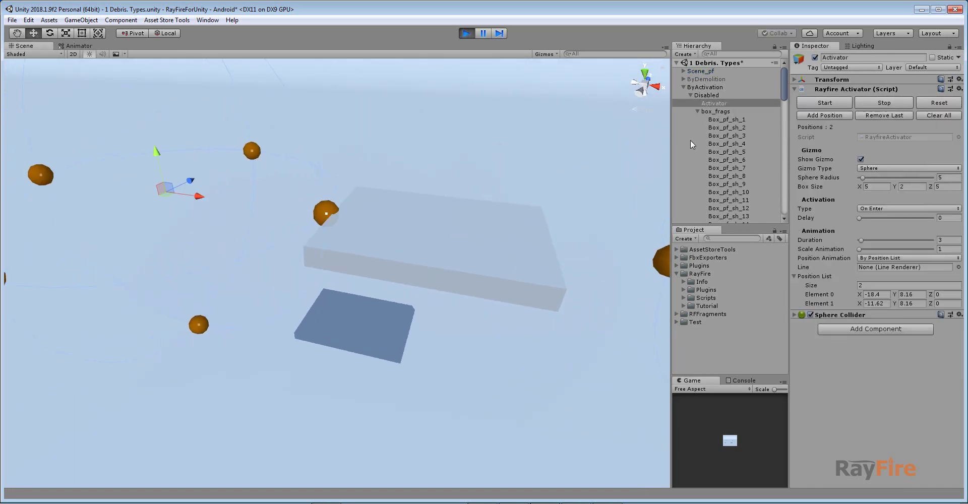
pyautogui.click(524, 116)
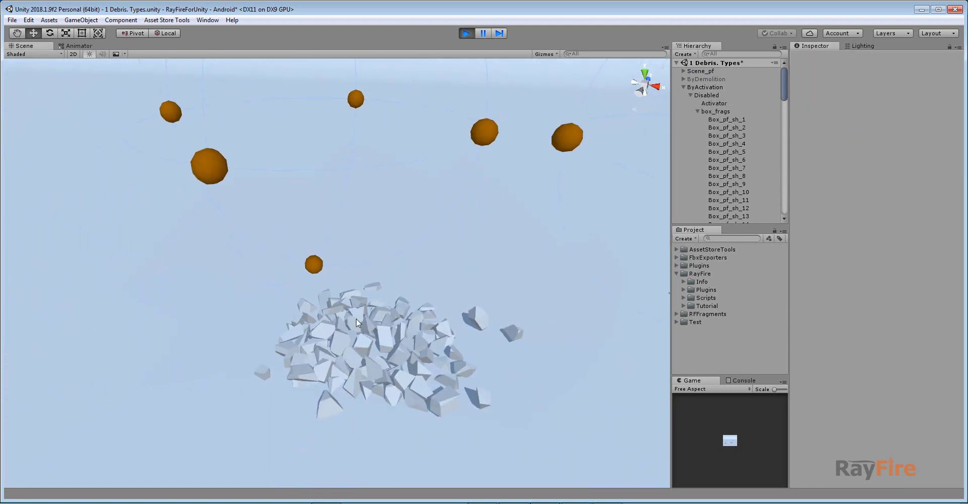
pyautogui.scroll(-3, 527, 236)
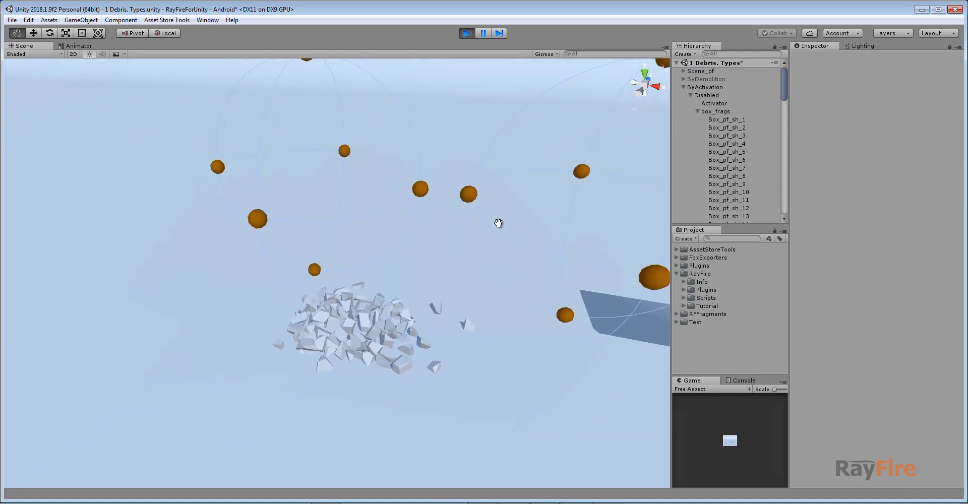
# Select the Enabled group's box_frags and review the Emit Debris options of its Rayfire Debris component.
pyautogui.moveTo(499, 222); pyautogui.dragTo(429, 237, button='middle')
pyautogui.click(529, 298)
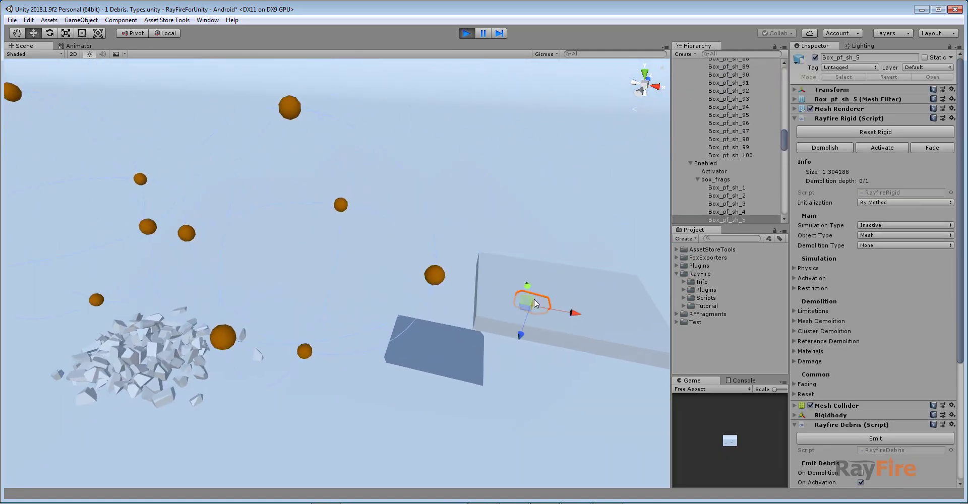
pyautogui.click(727, 178)
pyautogui.click(699, 180)
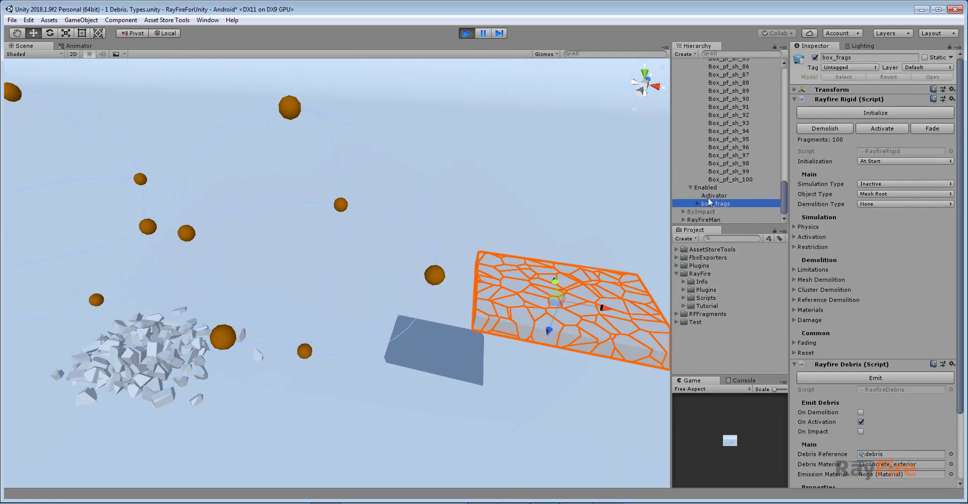
pyautogui.scroll(-3, 819, 393)
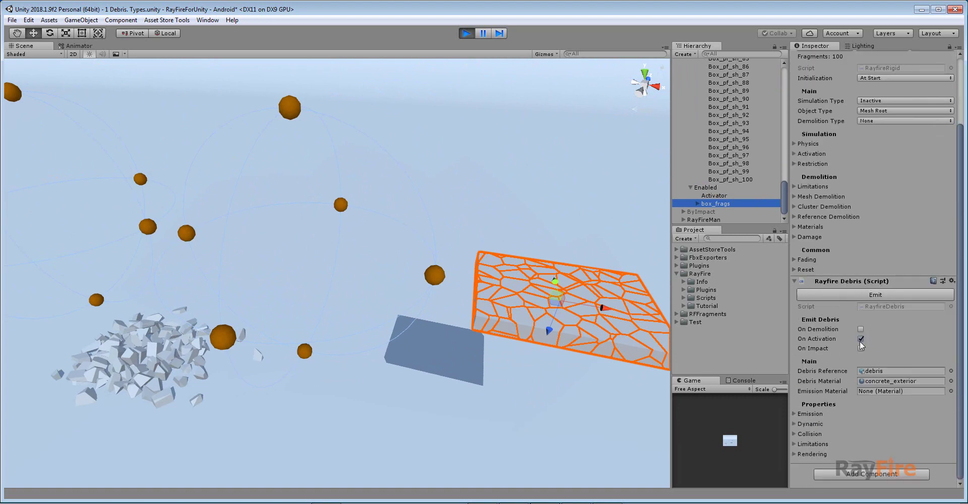
# Check the Enabled group's Activator settings and return to the collapsed box_frags parent.
pyautogui.moveTo(502, 269); pyautogui.dragTo(396, 260, button='middle')
pyautogui.scroll(-1, 396, 260)
pyautogui.click(348, 269)
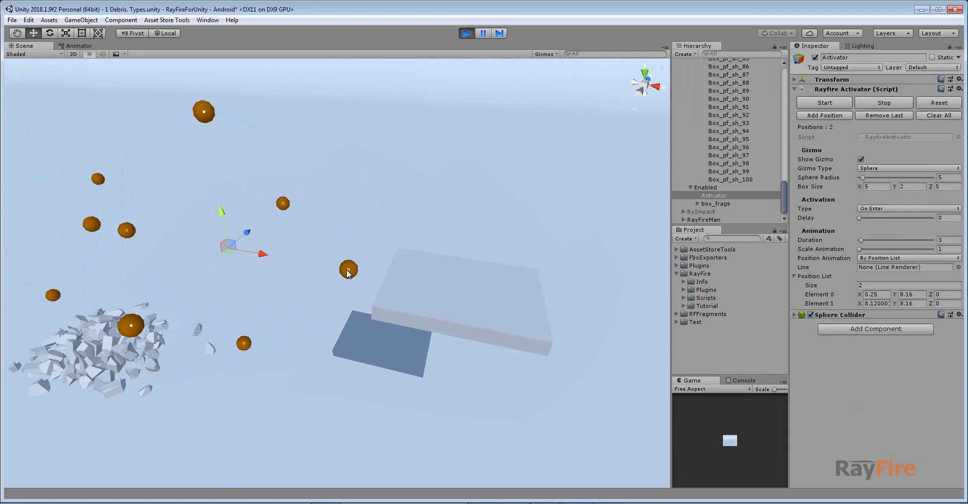
pyautogui.click(423, 288)
pyautogui.click(691, 180)
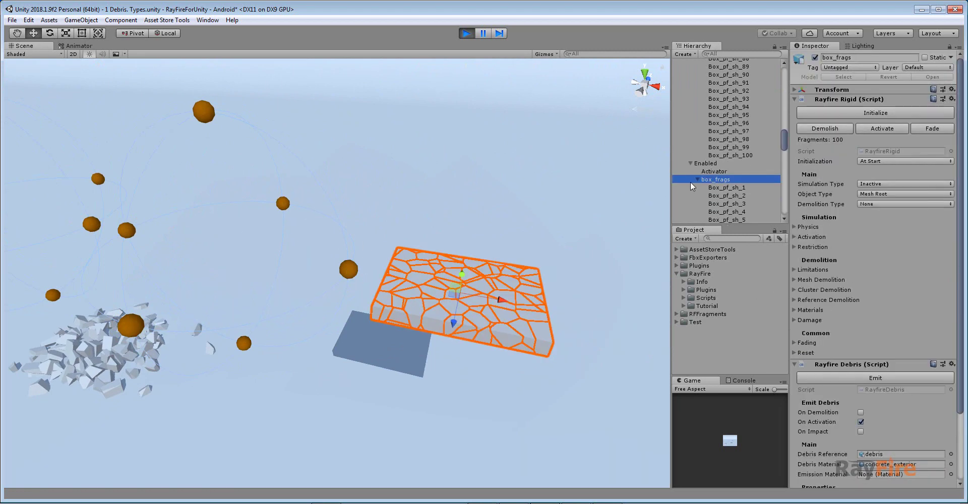
pyautogui.click(698, 179)
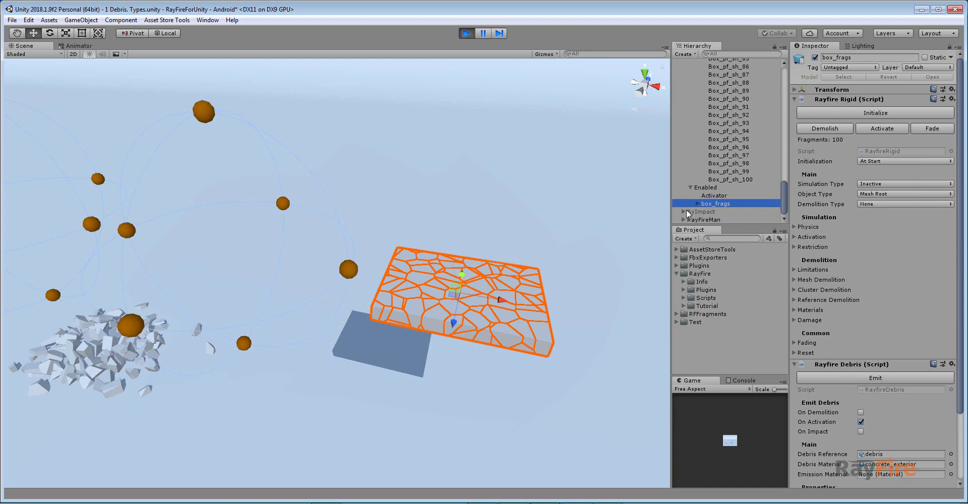
# Inspect the Rayfire Debris component on fragment Box_pf_sh_38 of the Enabled slab and reselect its box_frags parent.
pyautogui.click(483, 290)
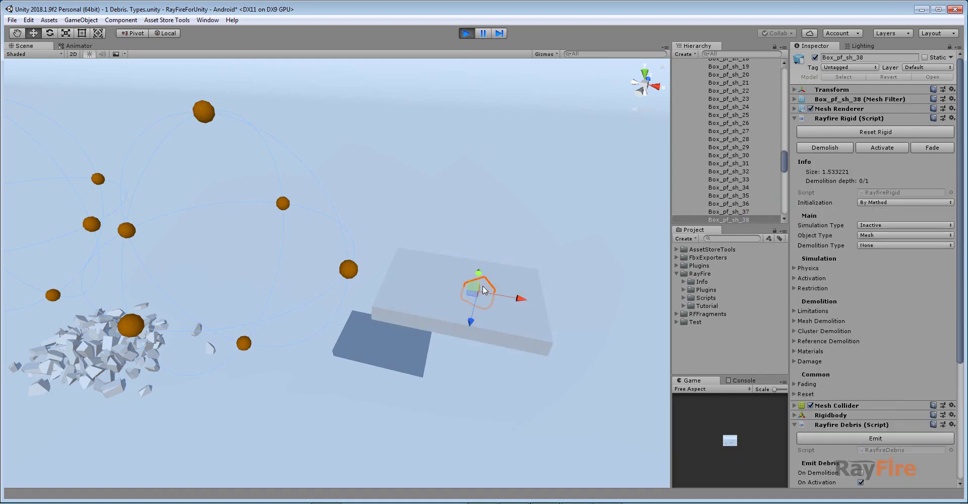
pyautogui.click(794, 118)
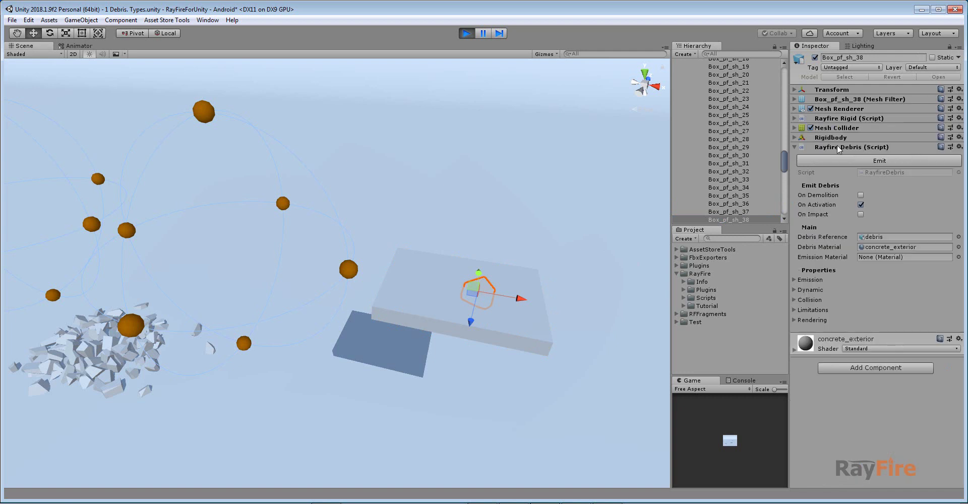
pyautogui.moveTo(783, 157); pyautogui.dragTo(794, 141)
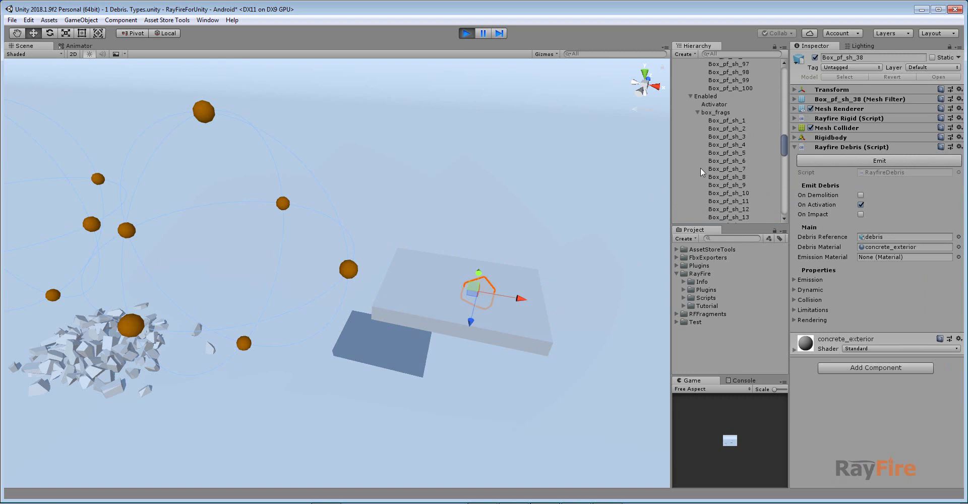
pyautogui.click(706, 112)
pyautogui.click(698, 112)
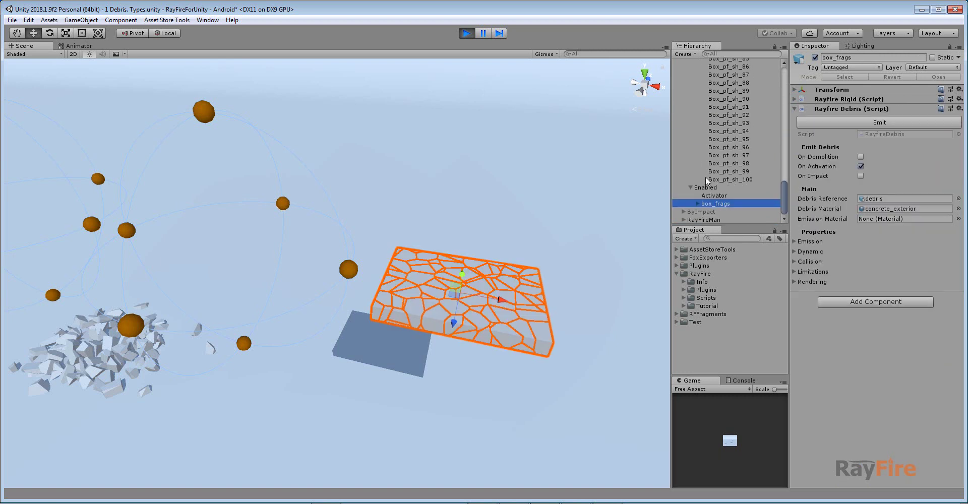
# Start the Enabled group's Activator and watch its slab break apart with debris.
pyautogui.click(349, 270)
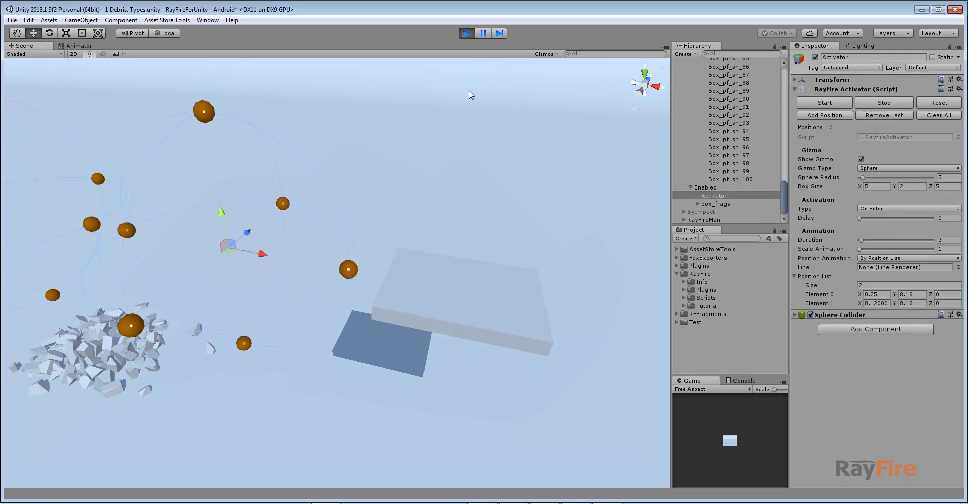
pyautogui.moveTo(408, 252); pyautogui.dragTo(392, 211, button='middle')
pyautogui.scroll(3, 392, 211)
pyautogui.moveTo(610, 265); pyautogui.dragTo(570, 228, button='middle')
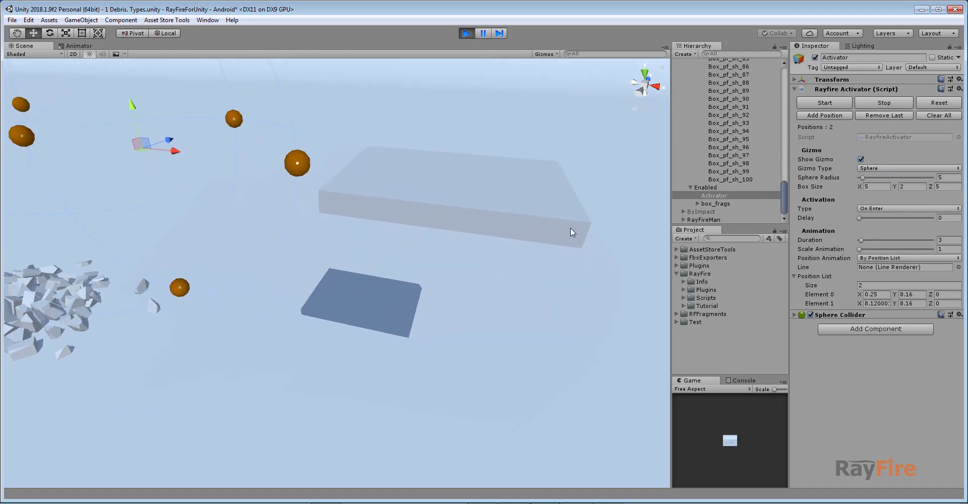
pyautogui.click(824, 105)
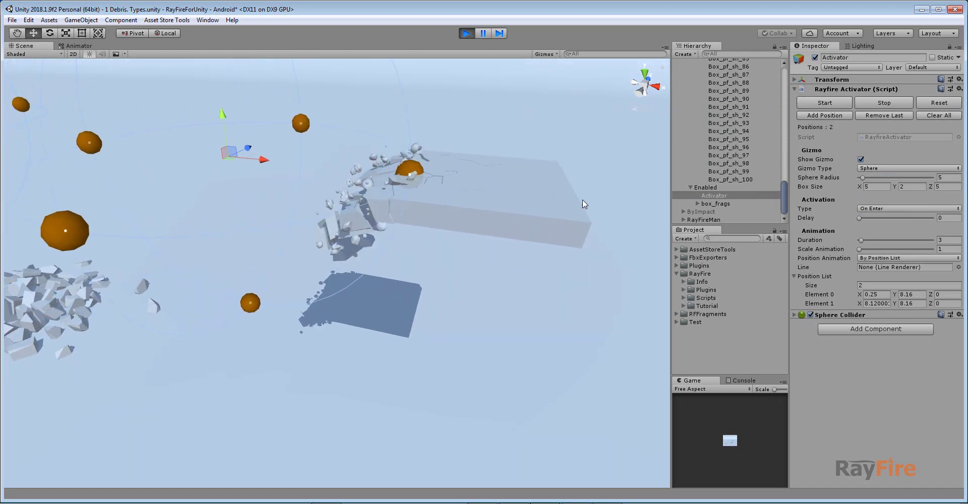
pyautogui.moveTo(441, 456); pyautogui.dragTo(368, 416, button='middle')
pyautogui.scroll(-3, 326, 353)
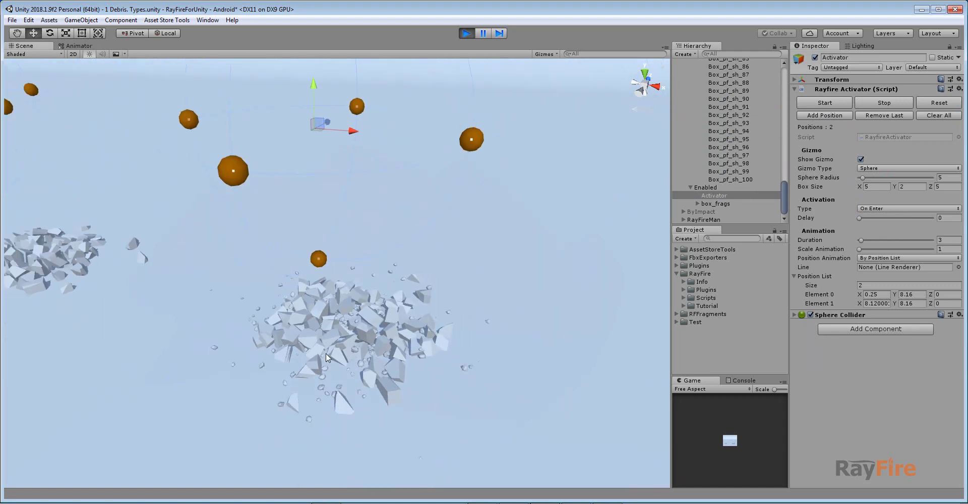
pyautogui.scroll(2, 318, 355)
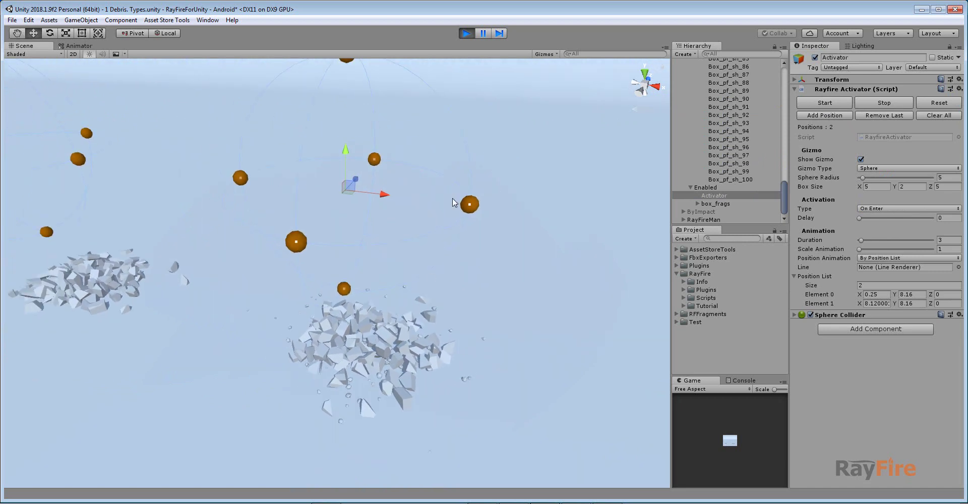
# Stop the simulation and collapse the ByActivation group.
pyautogui.click(463, 33)
pyautogui.press('f')
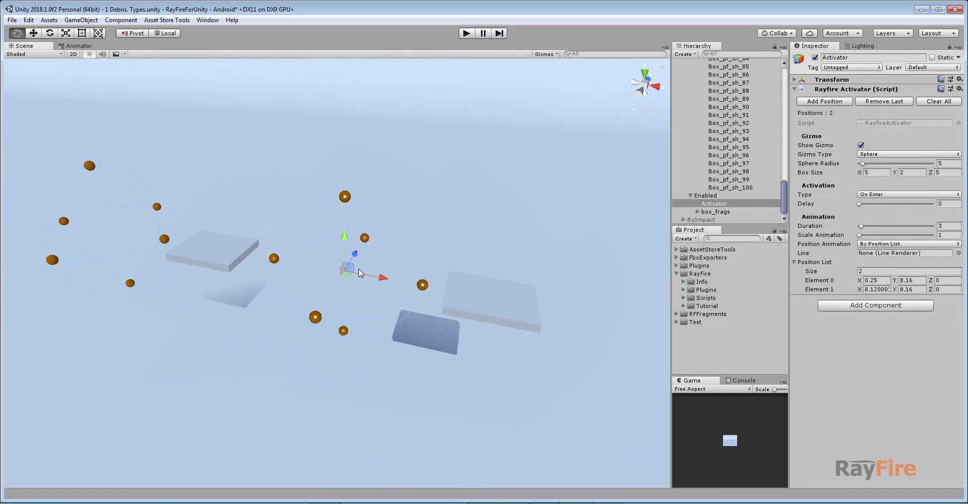
pyautogui.moveTo(783, 194); pyautogui.dragTo(789, 68)
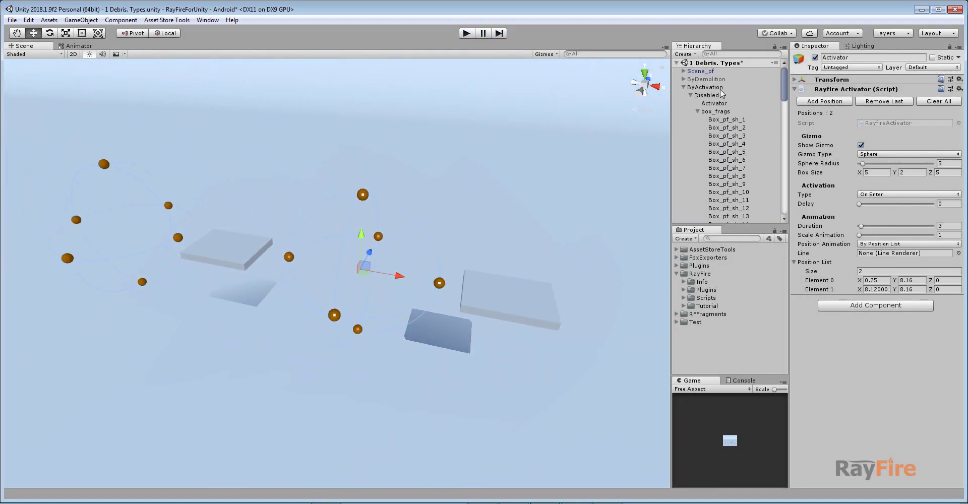
pyautogui.click(689, 95)
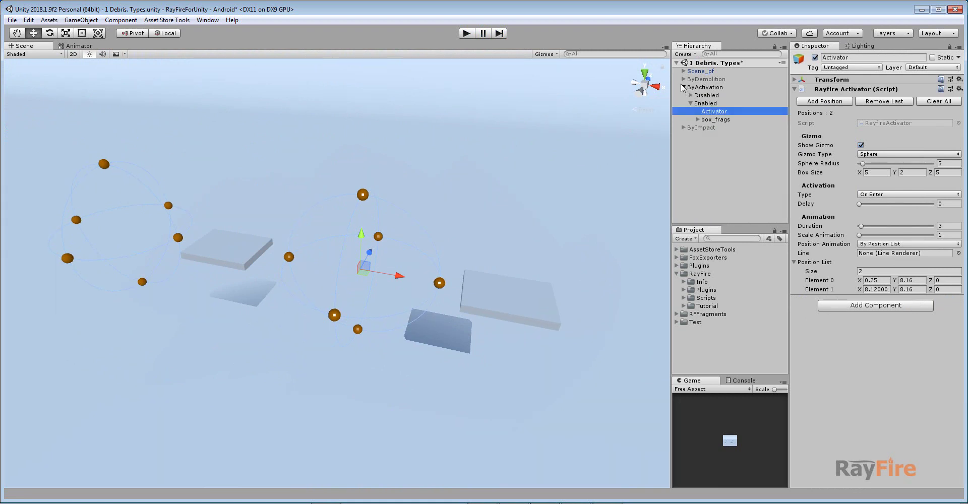
pyautogui.click(684, 87)
# Deactivate the ByActivation group and activate the ByImpact group.
pyautogui.click(701, 87)
pyautogui.click(814, 57)
pyautogui.click(701, 95)
pyautogui.click(814, 58)
pyautogui.click(814, 58)
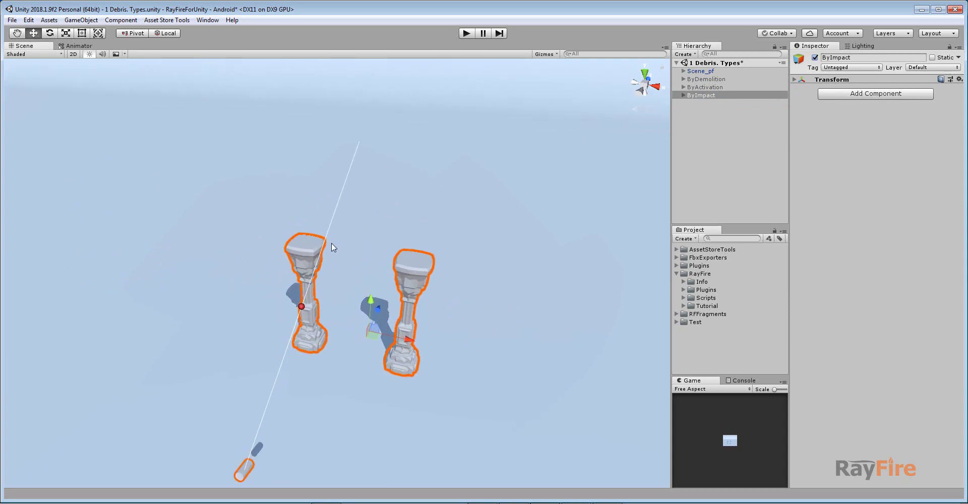
# Compare the components of the Disabled and Enabled columns, examining the Rayfire Debris emission options on the Enabled one.
pyautogui.click(302, 234)
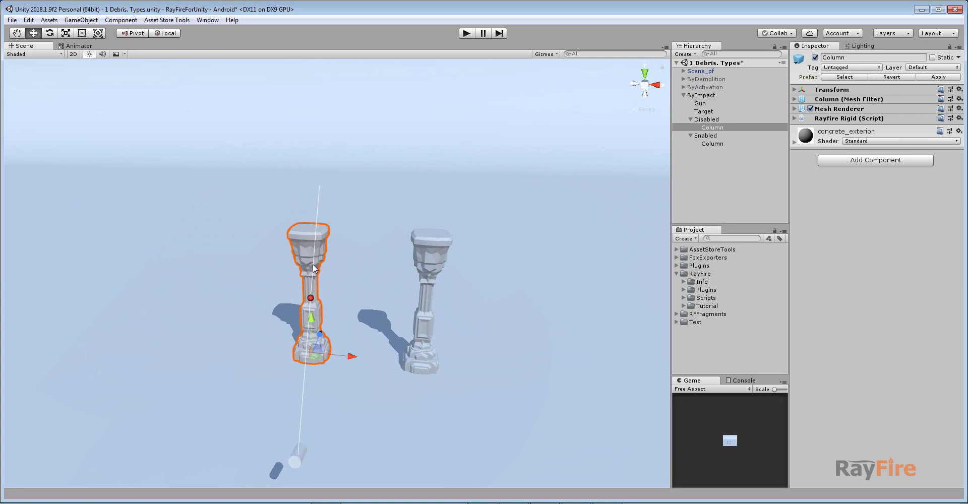
pyautogui.scroll(2, 313, 264)
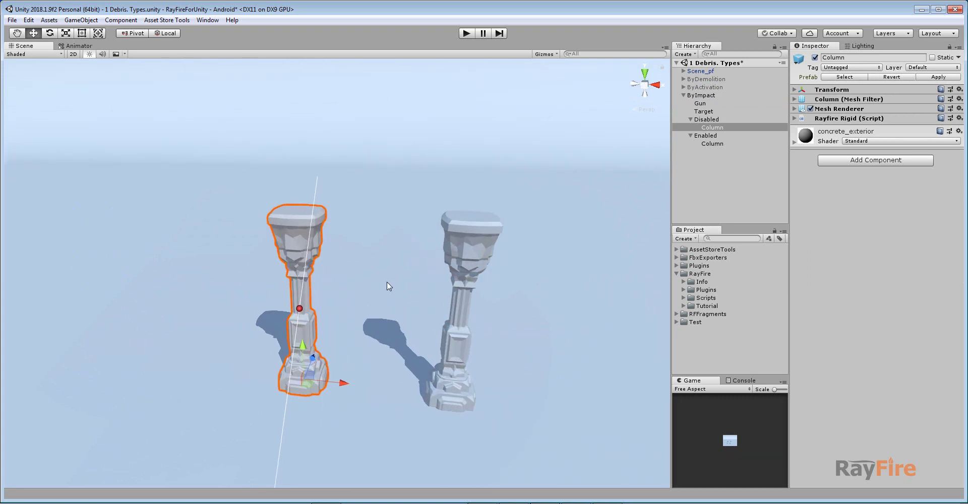
pyautogui.click(449, 245)
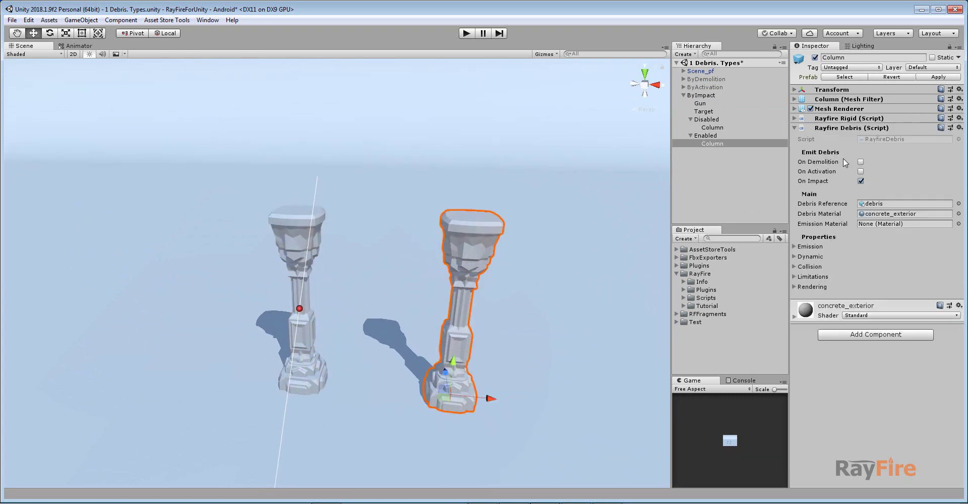
pyautogui.click(861, 181)
pyautogui.moveTo(463, 331); pyautogui.dragTo(442, 276, button='middle')
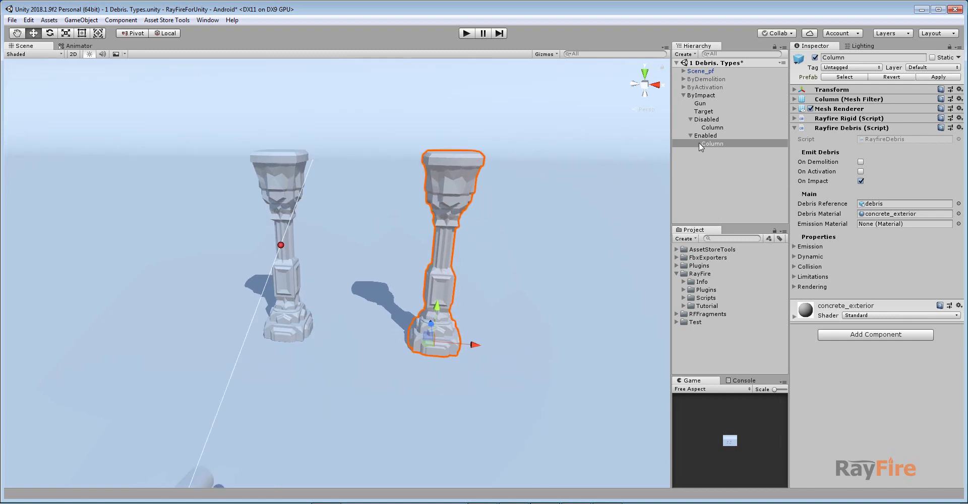
# Run the simulation and start continuous shooting from the Gun at the Disabled group's column.
pyautogui.click(468, 33)
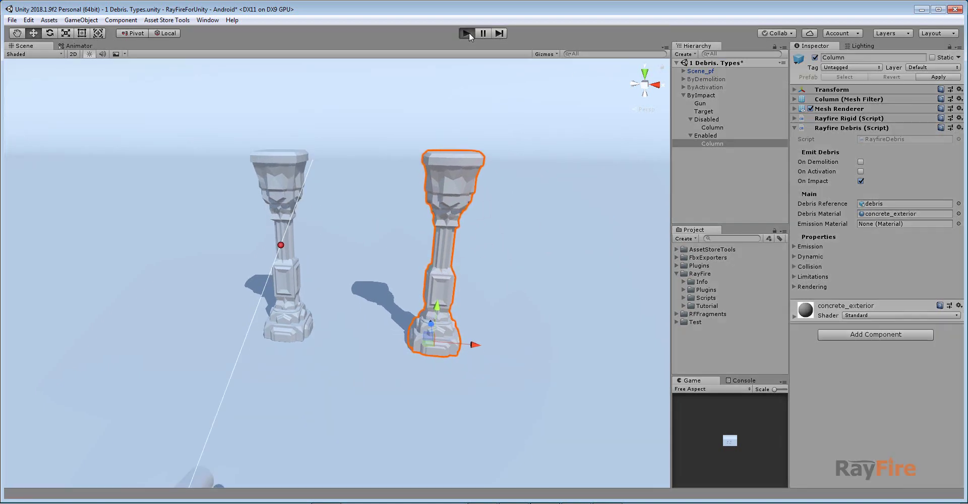
pyautogui.click(702, 103)
pyautogui.scroll(-3, 479, 298)
pyautogui.moveTo(477, 301); pyautogui.dragTo(477, 271, button='middle')
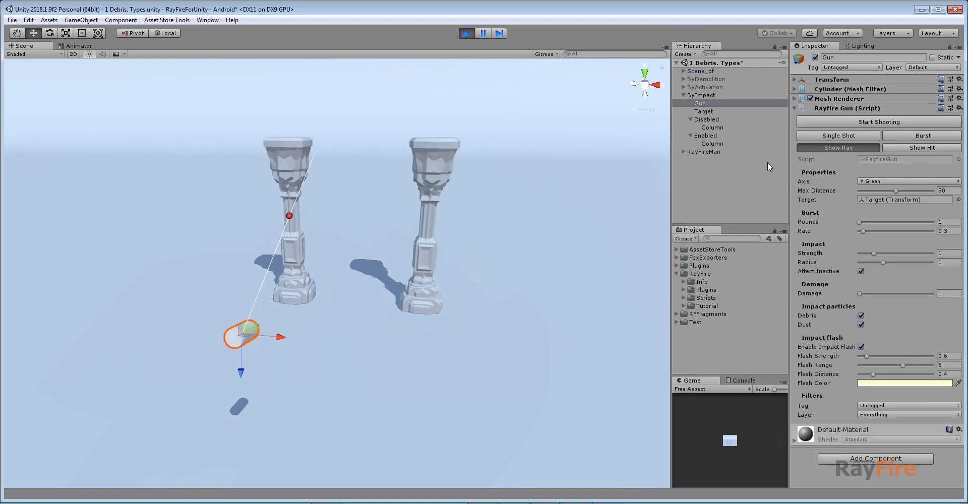
pyautogui.click(864, 122)
pyautogui.scroll(1, 252, 245)
pyautogui.scroll(1, 252, 245)
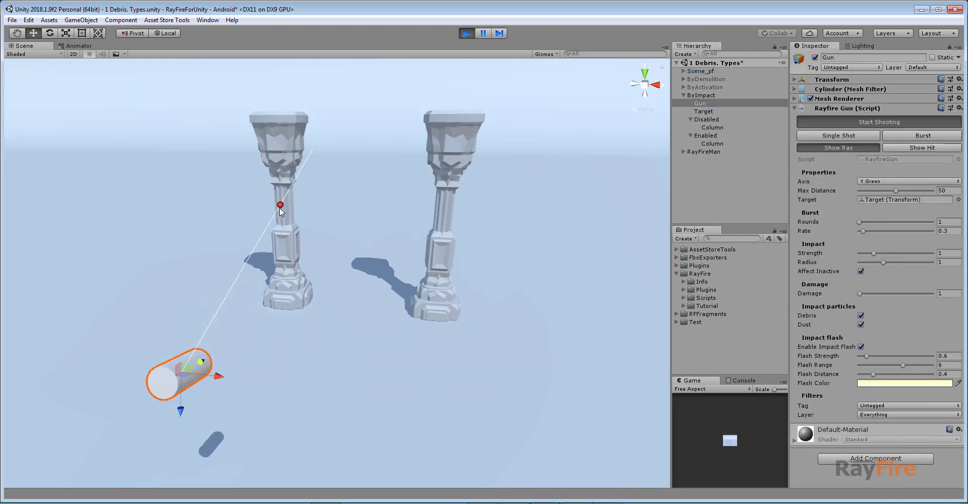
# Move the gun's Target sideways from the Disabled column onto the Enabled column while it keeps shooting.
pyautogui.click(283, 207)
pyautogui.moveTo(288, 208); pyautogui.dragTo(485, 213)
pyautogui.scroll(3, 346, 220)
pyautogui.scroll(-3, 485, 212)
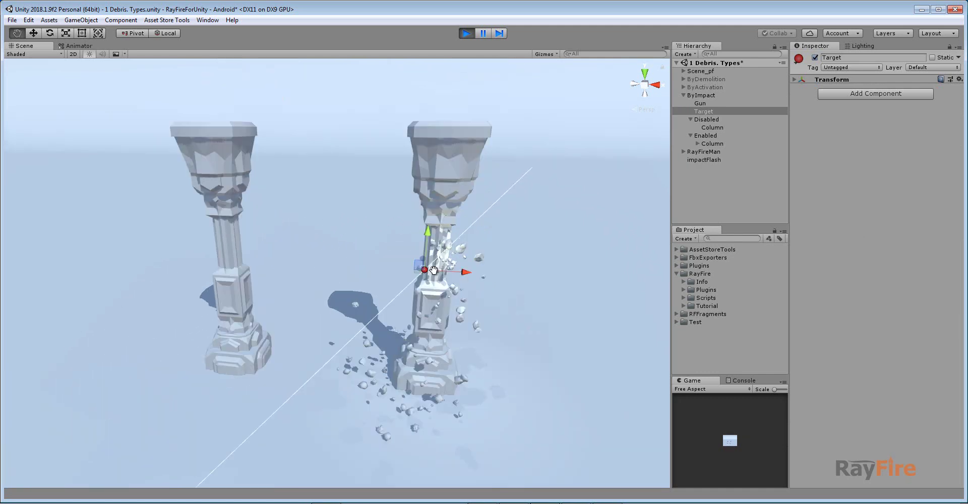
# Raise the Target to the upper part of the Enabled column and watch the debris emitted by the impacts.
pyautogui.moveTo(363, 315)
pyautogui.mouseDown()
pyautogui.moveTo(356, 260)
pyautogui.moveTo(340, 239)
pyautogui.moveTo(355, 235)
pyautogui.moveTo(352, 287)
pyautogui.moveTo(322, 349)
pyautogui.moveTo(312, 403)
pyautogui.moveTo(343, 443)
pyautogui.moveTo(354, 286)
pyautogui.moveTo(340, 246)
pyautogui.moveTo(373, 236)
pyautogui.moveTo(364, 224)
pyautogui.moveTo(363, 241)
pyautogui.mouseUp()
pyautogui.moveTo(362, 301); pyautogui.dragTo(344, 268, button='middle')
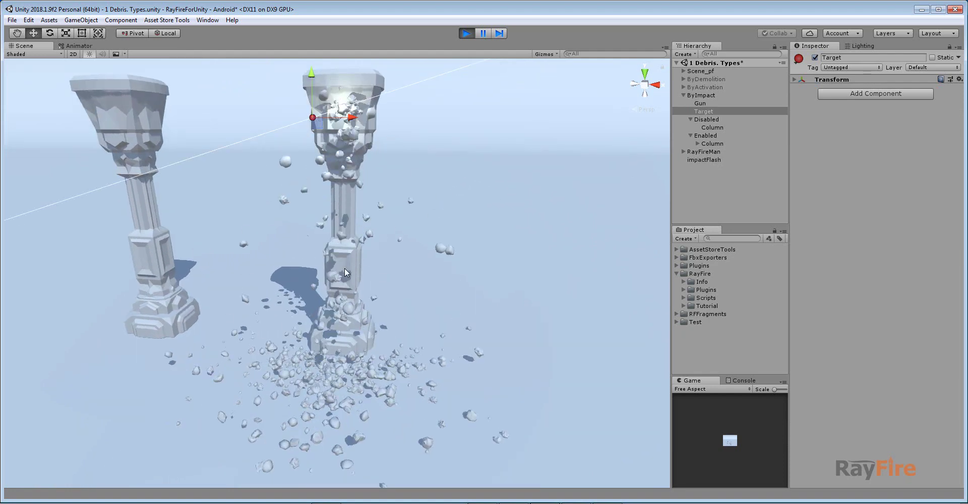
pyautogui.scroll(-2, 317, 345)
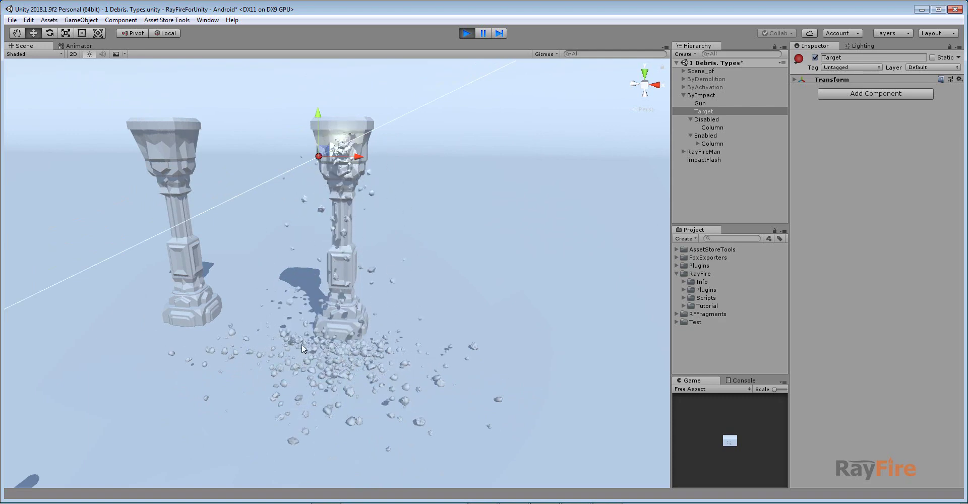
pyautogui.moveTo(305, 338); pyautogui.dragTo(366, 314, button='middle')
pyautogui.scroll(-4, 366, 314)
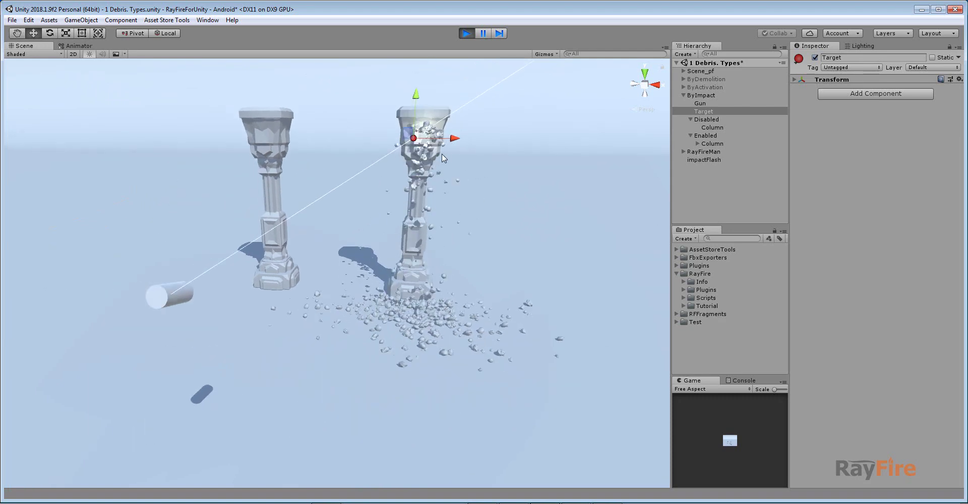
pyautogui.moveTo(418, 153); pyautogui.dragTo(419, 186, button='middle')
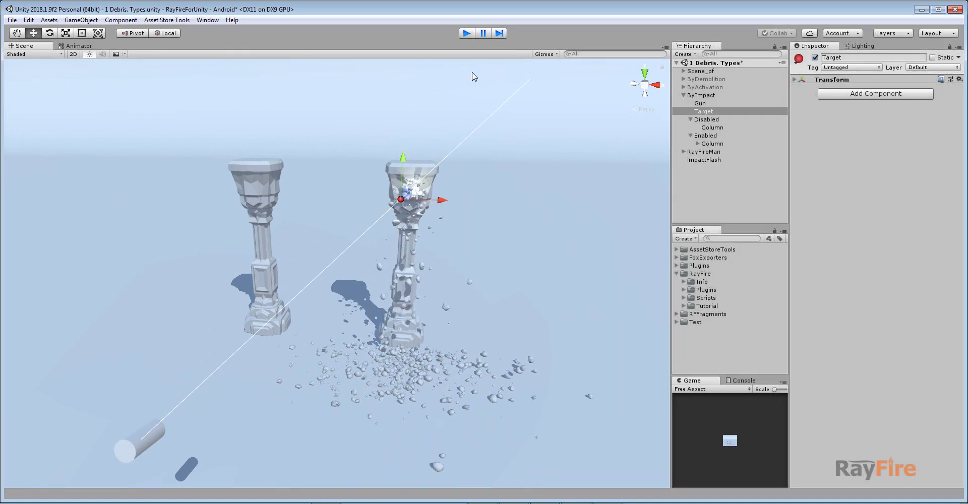
# Stop the simulation and select the Enabled group's Column to show its Rayfire Debris component.
pyautogui.click(466, 33)
pyautogui.keyDown('alt'); pyautogui.moveTo(279, 315); pyautogui.dragTo(356, 319); pyautogui.keyUp('alt')
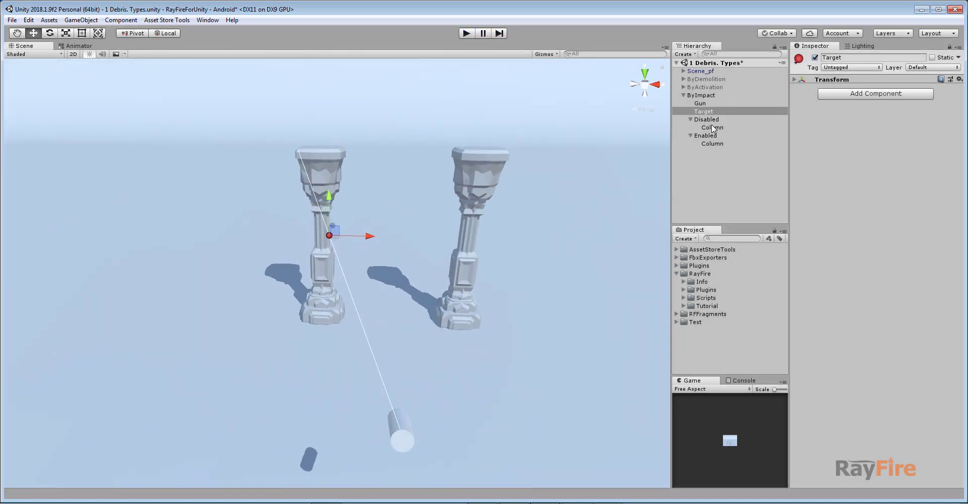
pyautogui.click(712, 144)
pyautogui.keyDown('alt'); pyautogui.moveTo(417, 197); pyautogui.dragTo(391, 223); pyautogui.keyUp('alt')
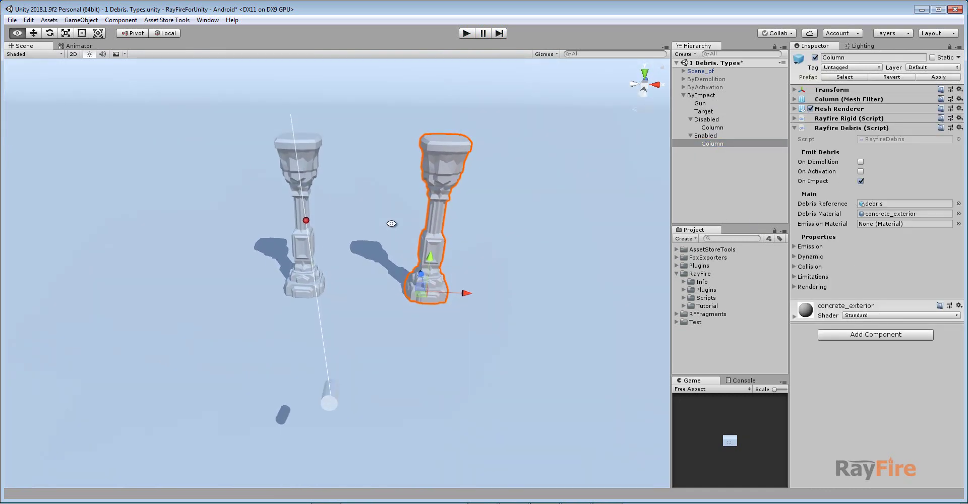